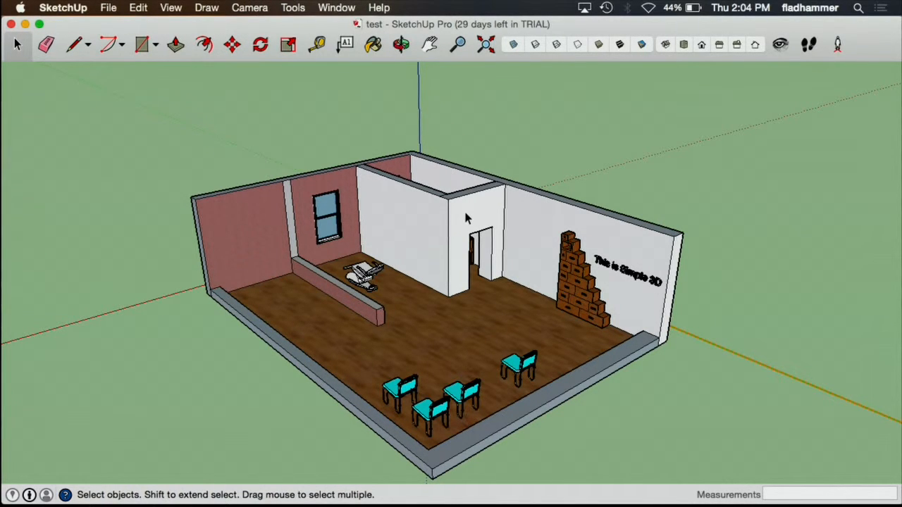
Step: Push/Pull the low partition wall's top face up about 6' 11 7/16" to near full height
click(318, 279)
click(326, 278)
scroll(326, 279, up, 6)
click(334, 295)
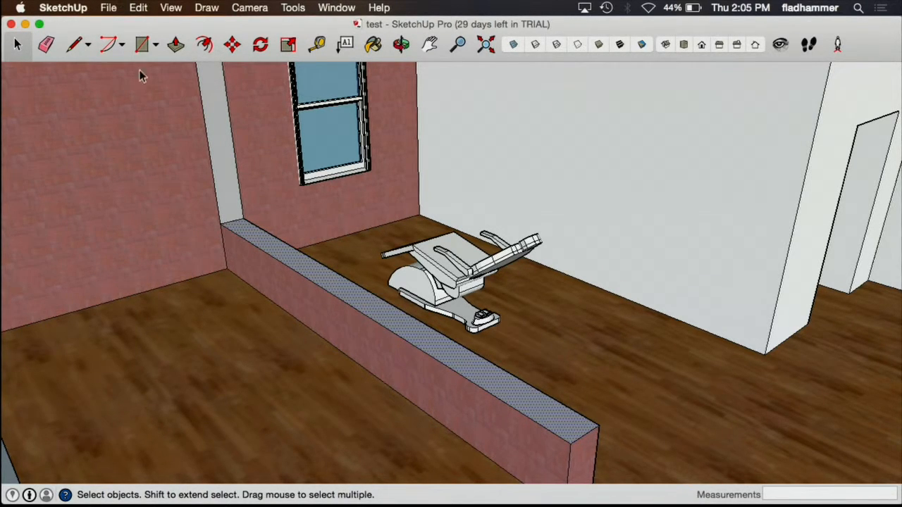
click(175, 44)
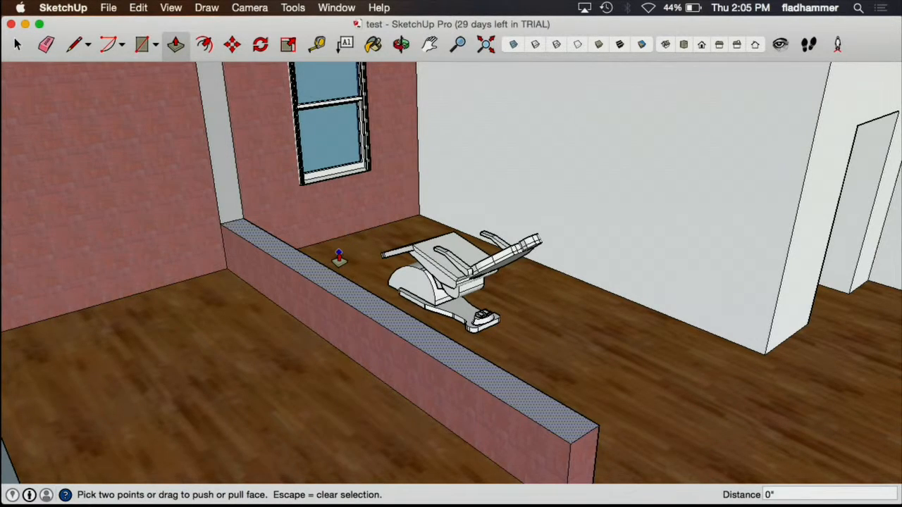
scroll(338, 255, down, 5)
scroll(338, 255, down, 2)
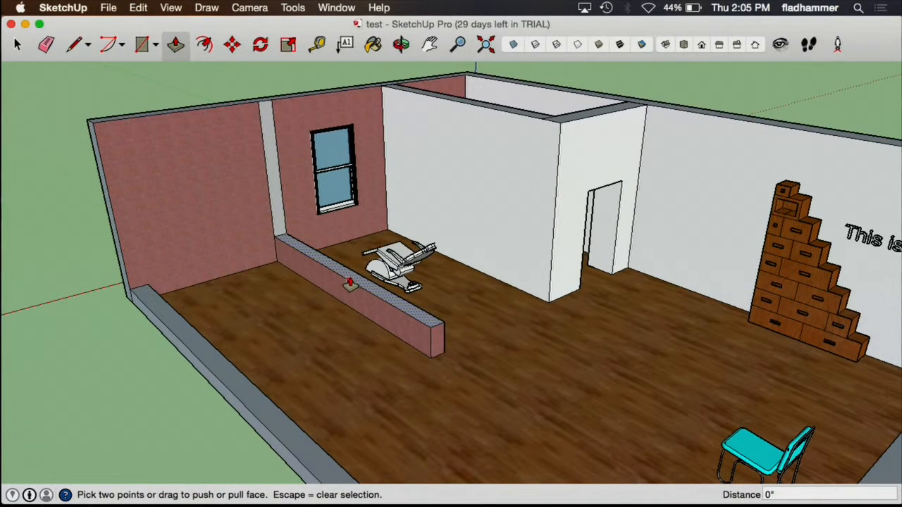
drag(350, 282, 319, 159)
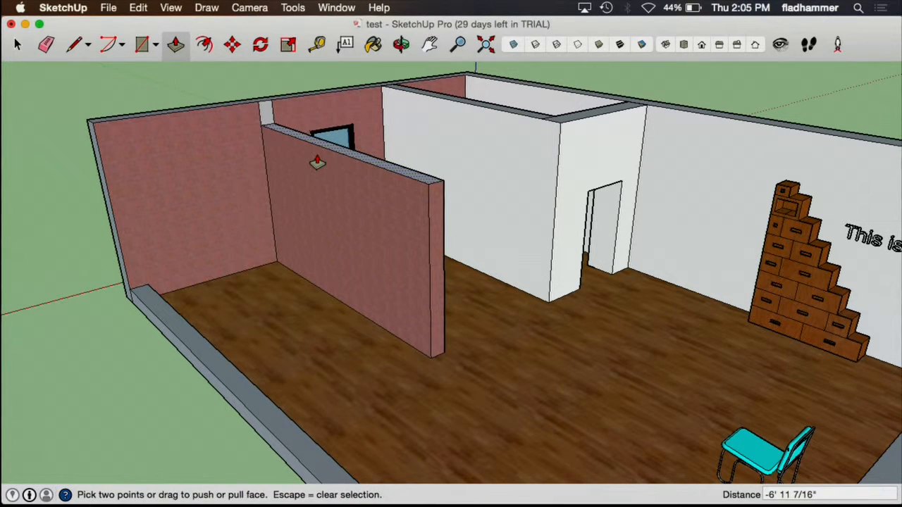
Step: Enter -8 as the push distance, then pull the partition top up about 8' 3 3/4" to room height
click(849, 497)
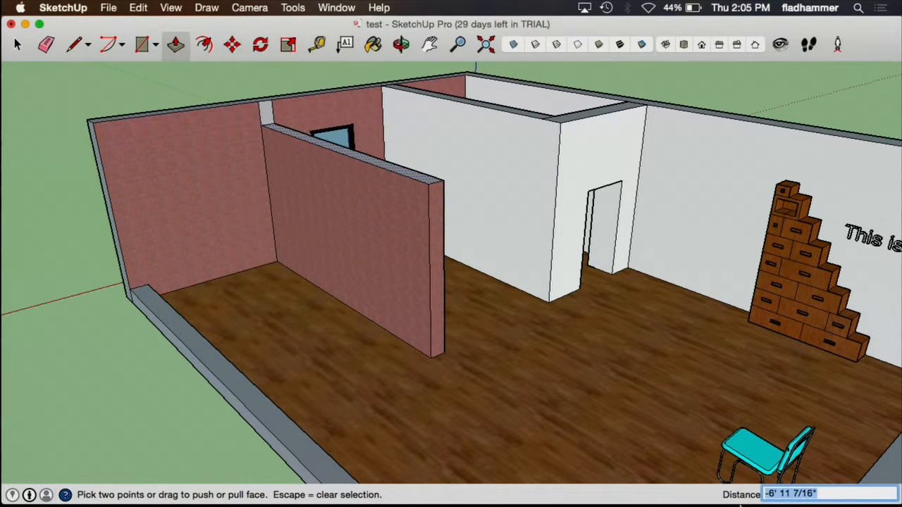
text(-)
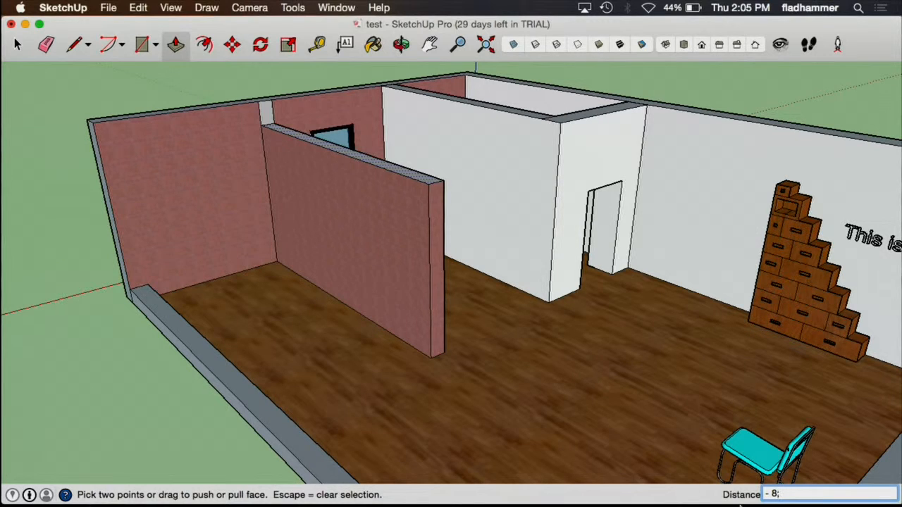
text(8)
key(Return)
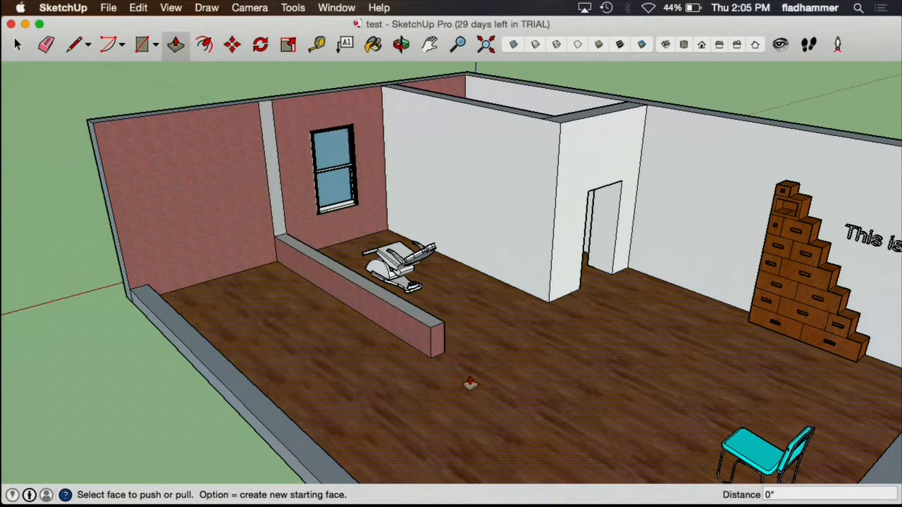
click(379, 296)
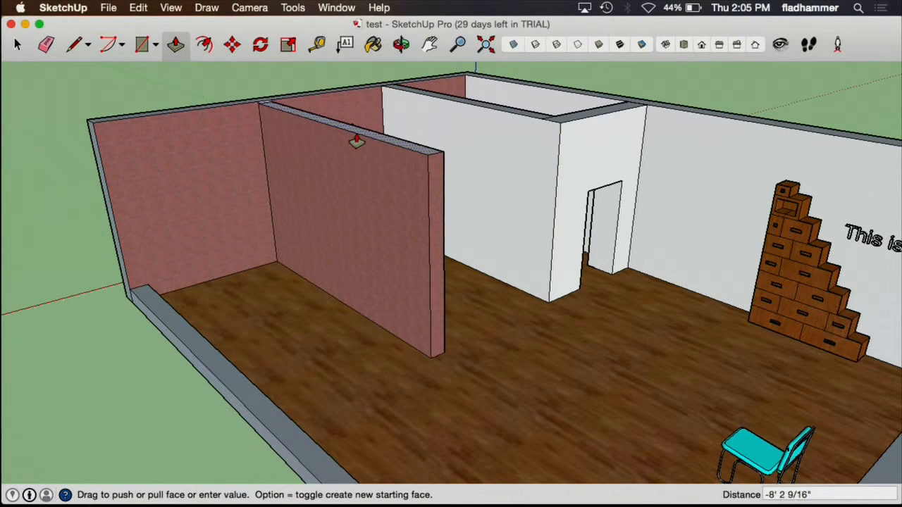
click(357, 138)
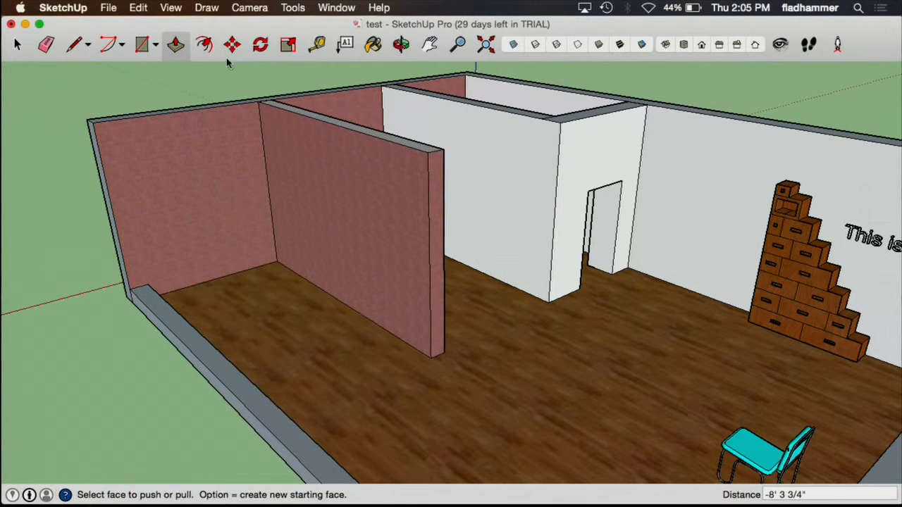
Step: Pan, zoom and orbit around behind the partition to show the window and dental chair
click(429, 45)
drag(249, 89, 380, 161)
scroll(398, 168, up, 10)
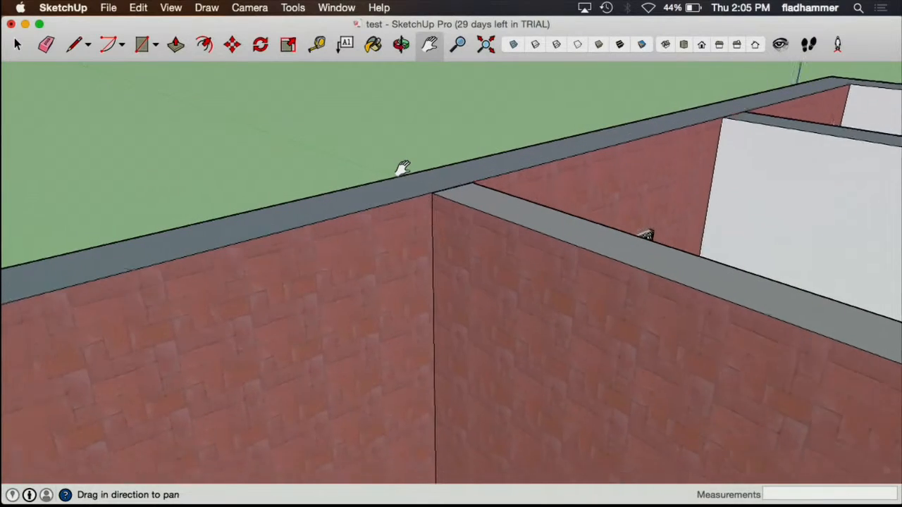
scroll(402, 168, up, 1)
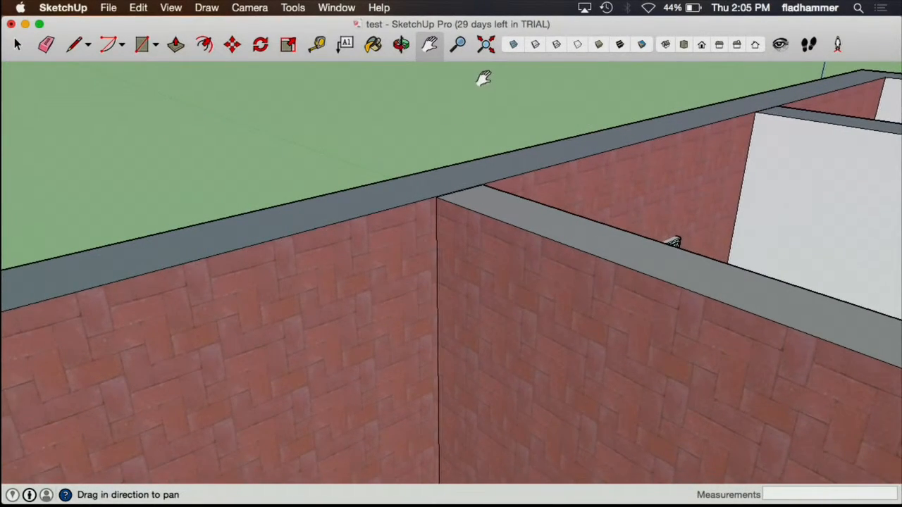
scroll(485, 79, down, 3)
scroll(486, 81, down, 5)
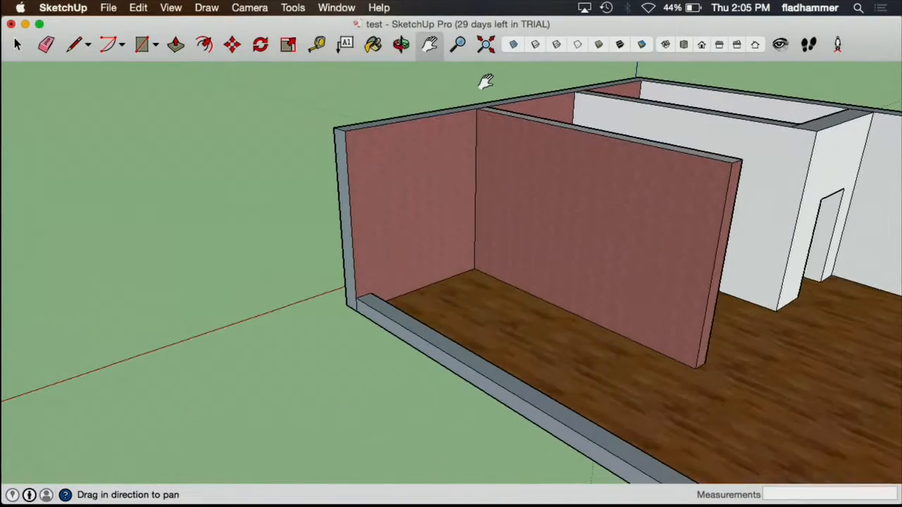
click(401, 45)
drag(777, 157, 472, 208)
drag(595, 246, 748, 214)
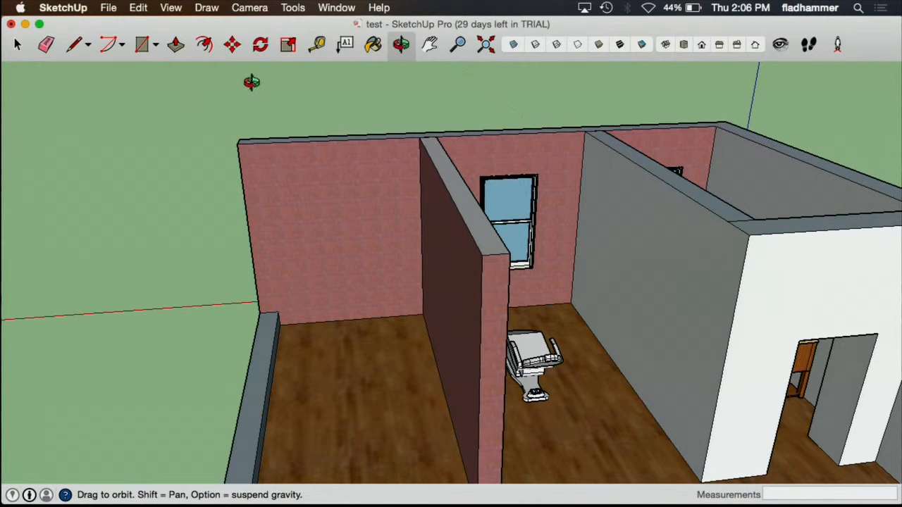
Step: Select the back-wall window and pick it up with the Move tool
click(17, 44)
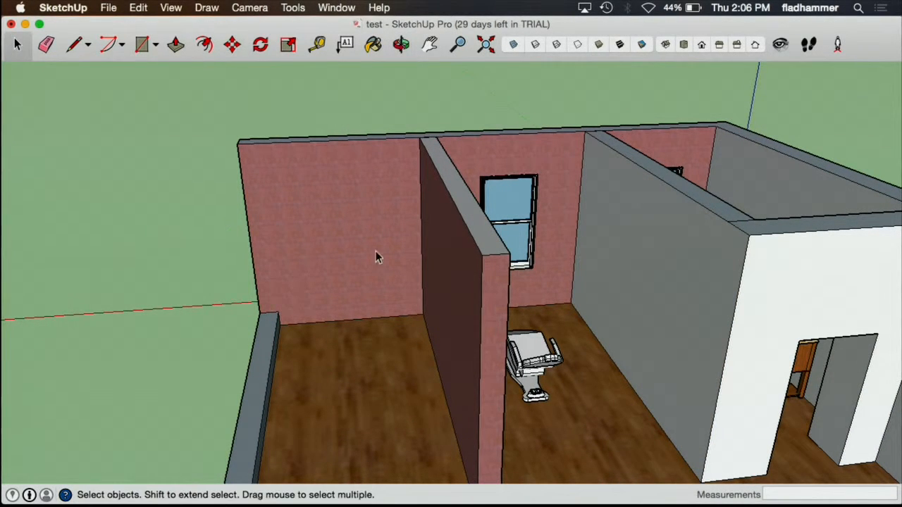
click(509, 205)
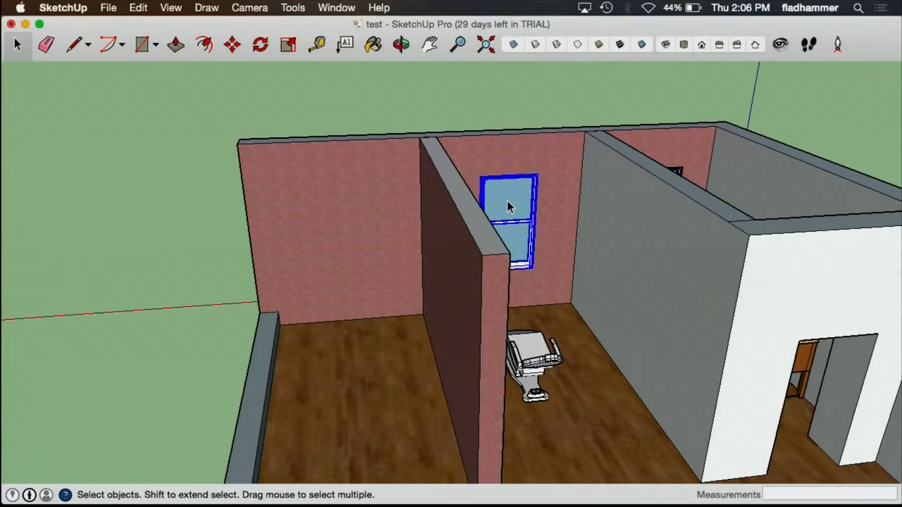
scroll(512, 259, up, 5)
scroll(512, 260, up, 2)
scroll(512, 259, down, 10)
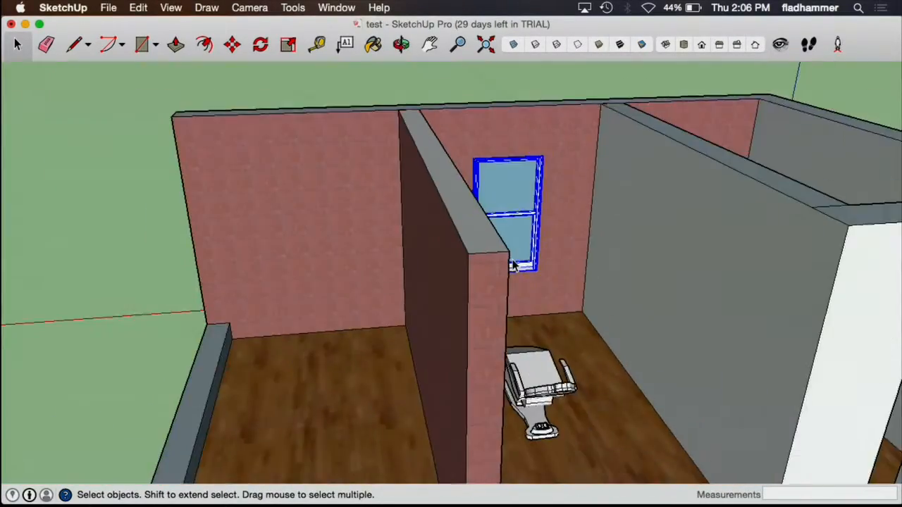
scroll(512, 259, up, 6)
scroll(383, 166, down, 8)
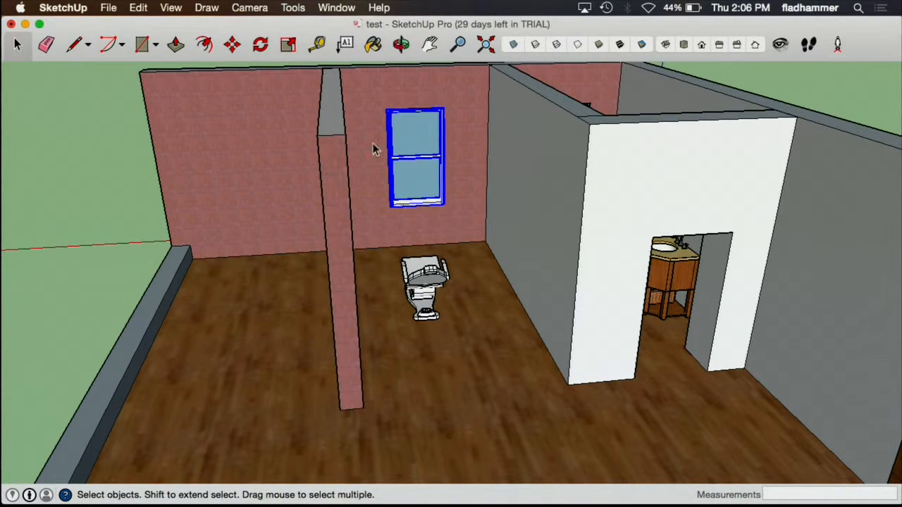
click(232, 45)
click(417, 155)
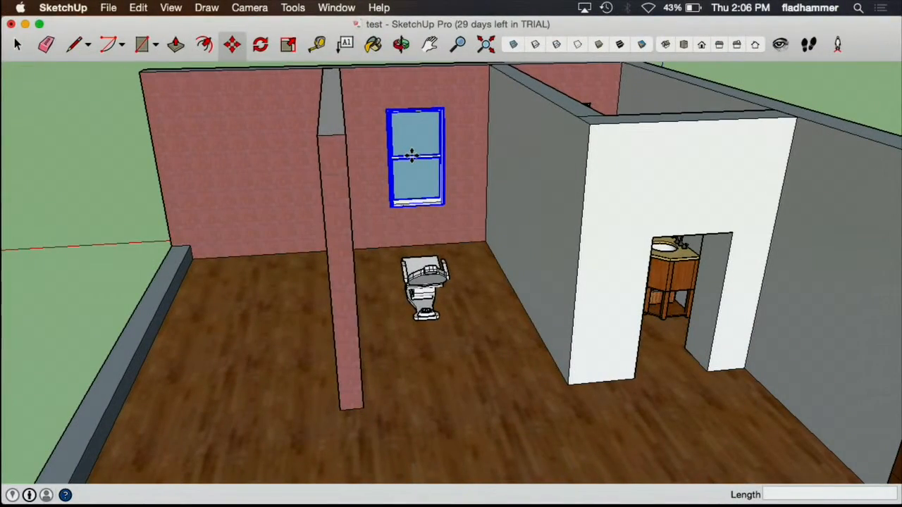
click(420, 154)
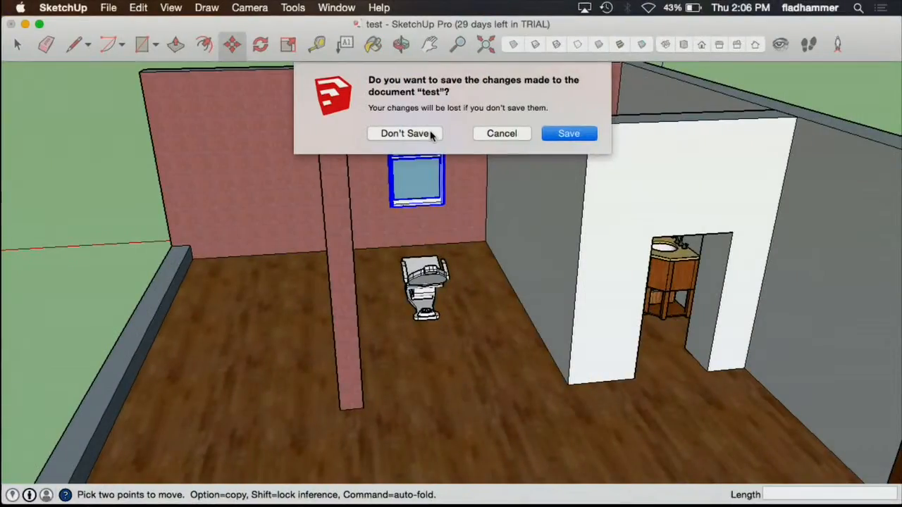
Step: Dismiss the save prompt and cancel several trial moves of the window
click(500, 133)
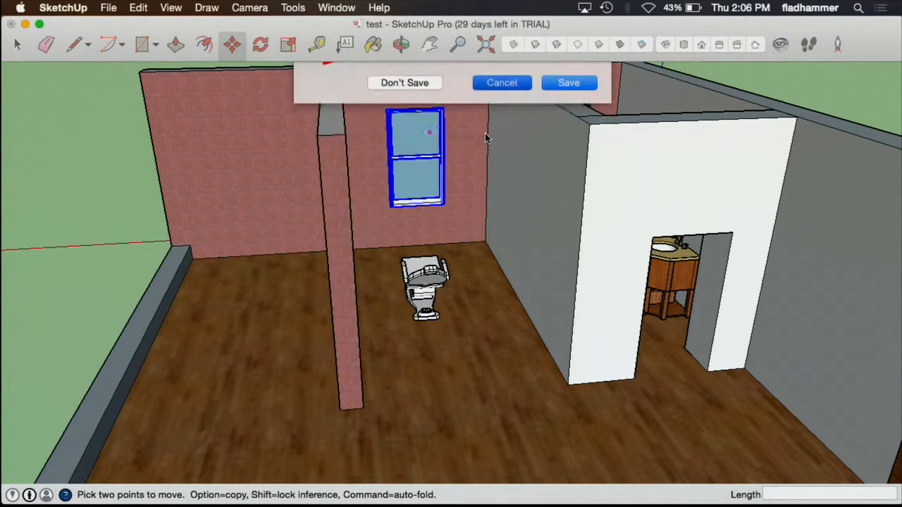
click(413, 164)
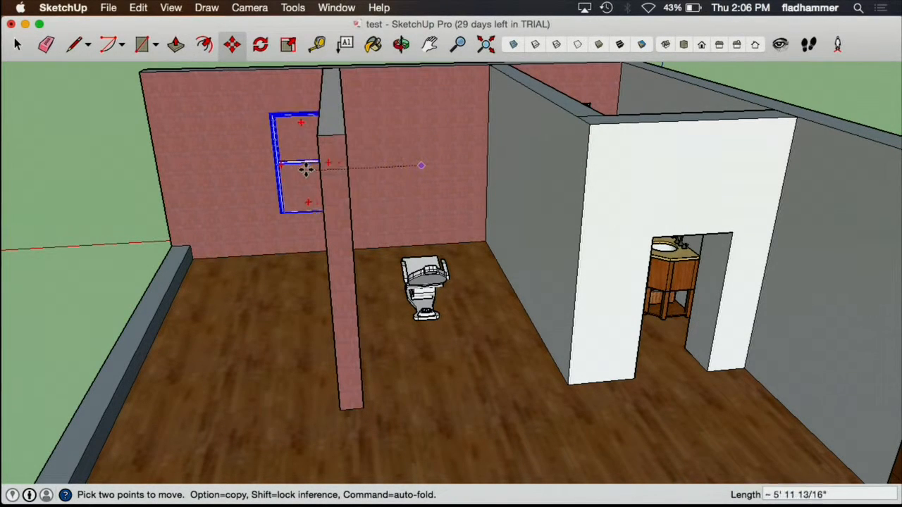
key(Escape)
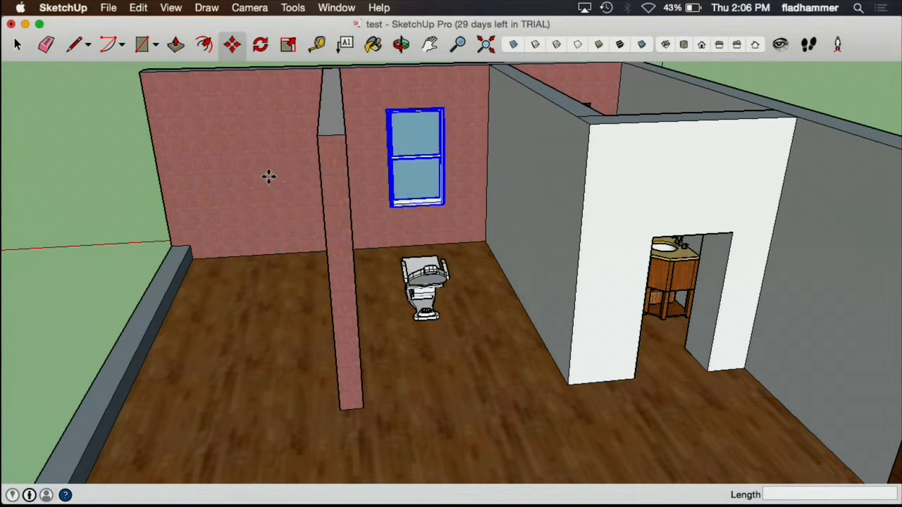
click(407, 140)
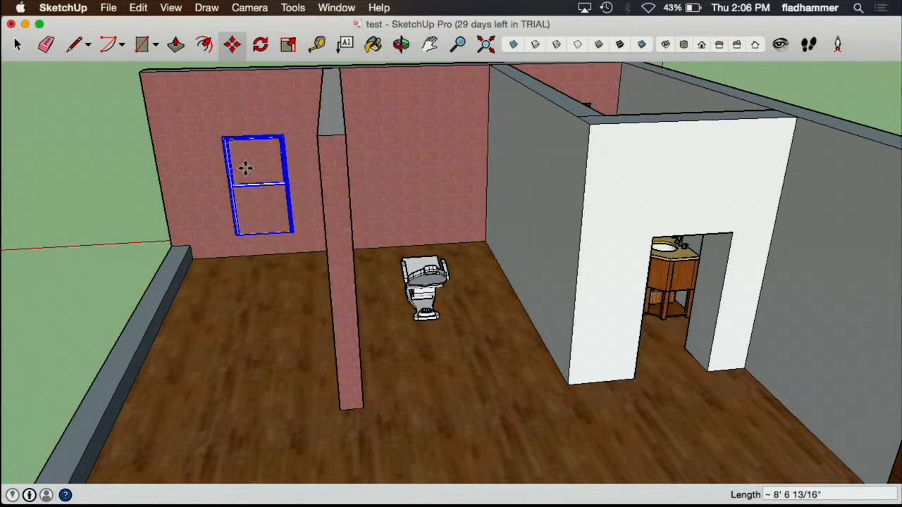
key(Escape)
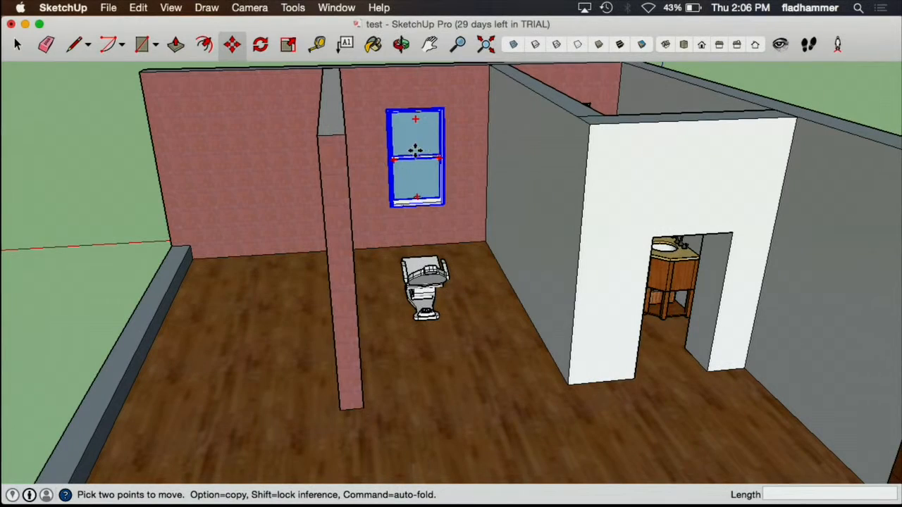
click(415, 150)
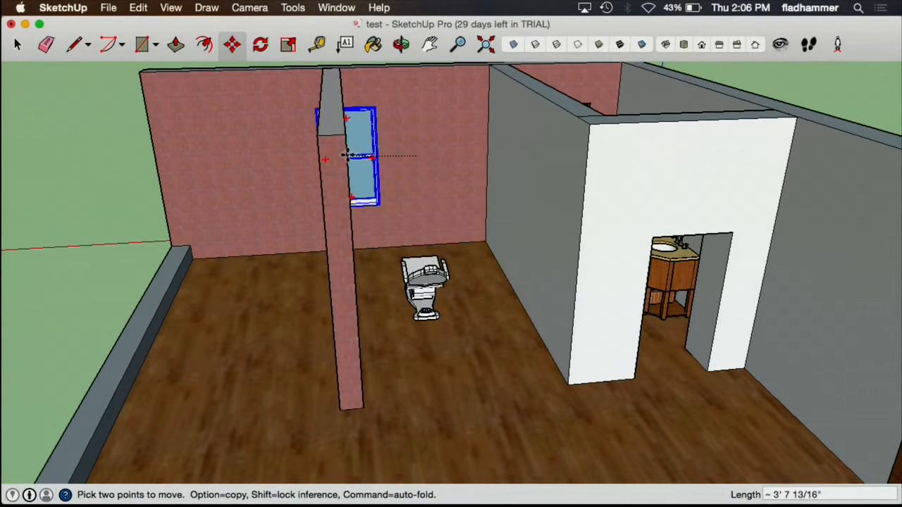
key(Escape)
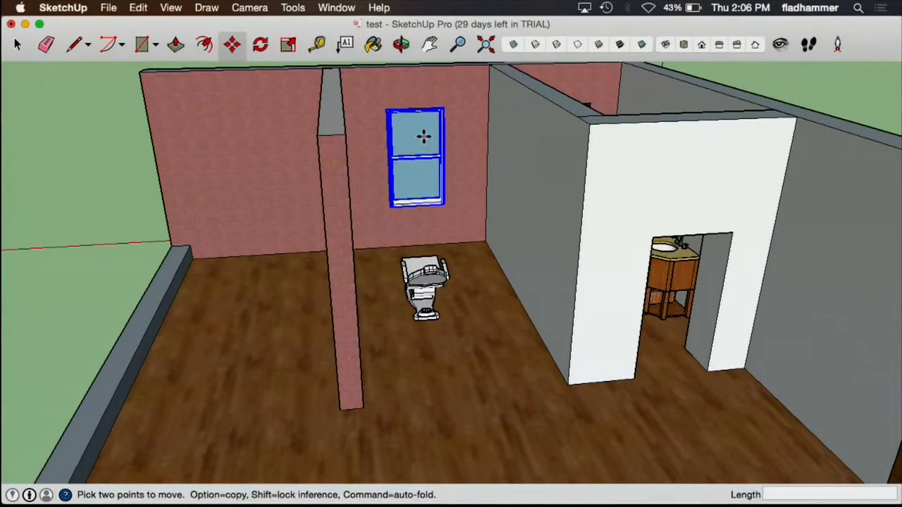
Step: Paste a copy of the window left of the pillar and shift it further left
key(super+v)
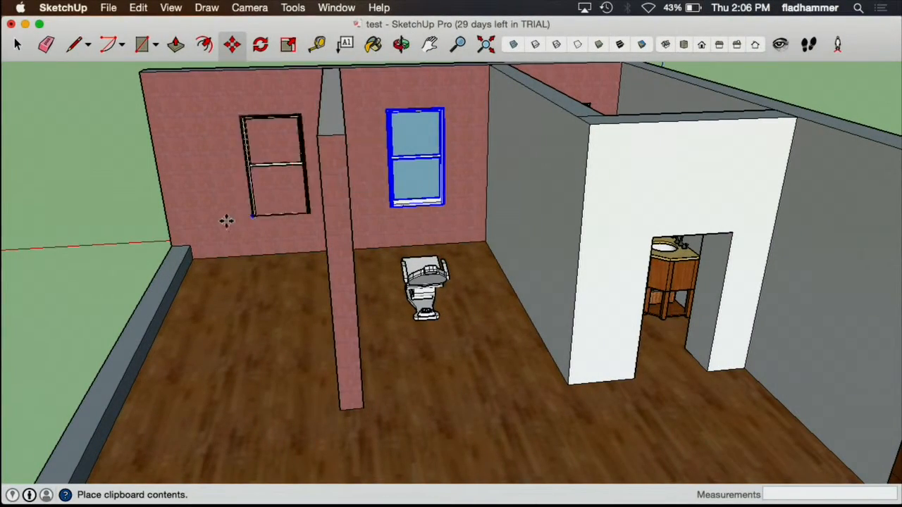
click(253, 215)
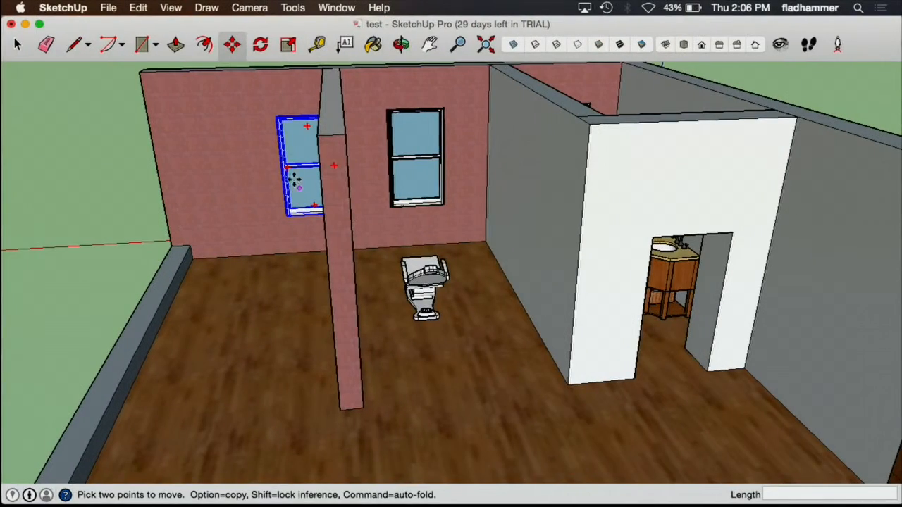
click(376, 152)
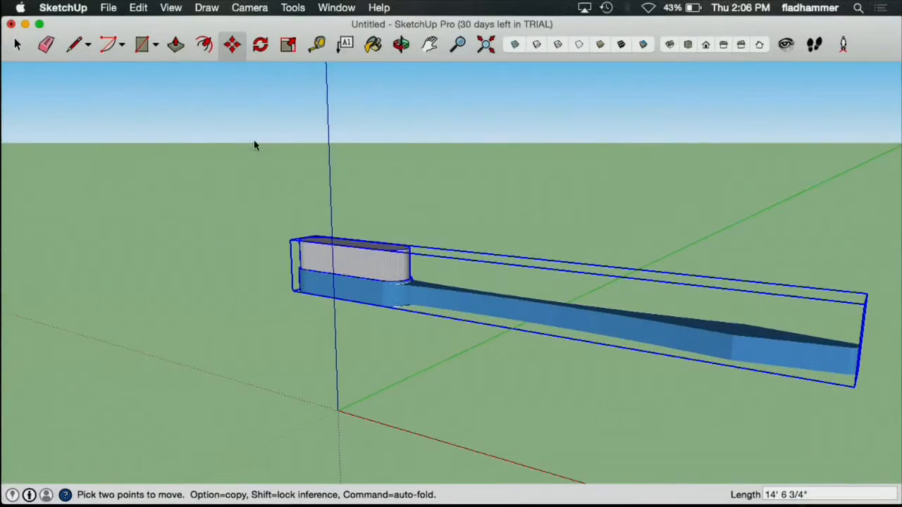
Step: Close the Untitled model without saving and show the Mission Control overview
click(11, 24)
click(384, 133)
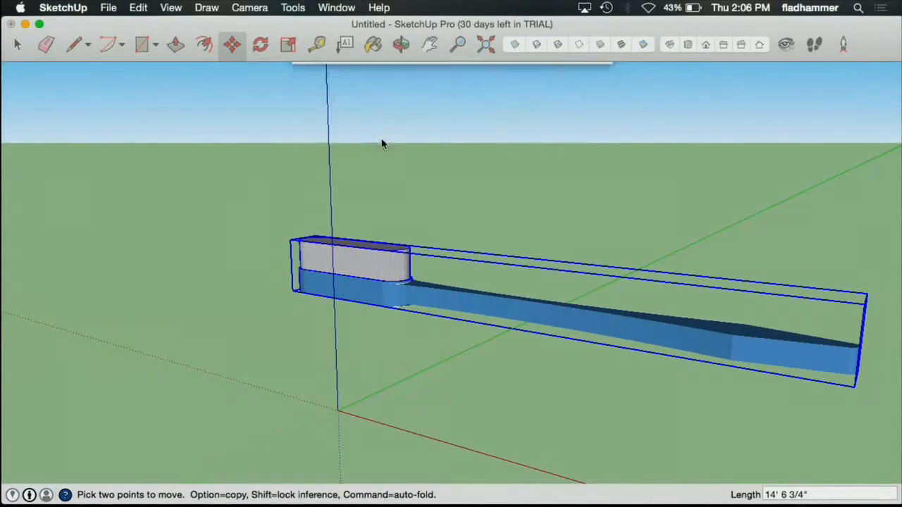
key(F3)
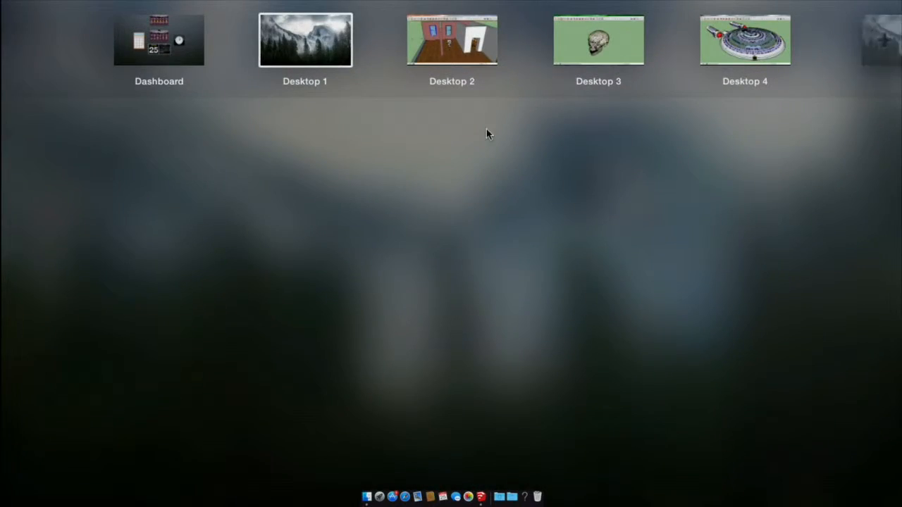
Step: Return to the house model and undo the trial moves of the left and middle windows
click(260, 15)
click(362, 50)
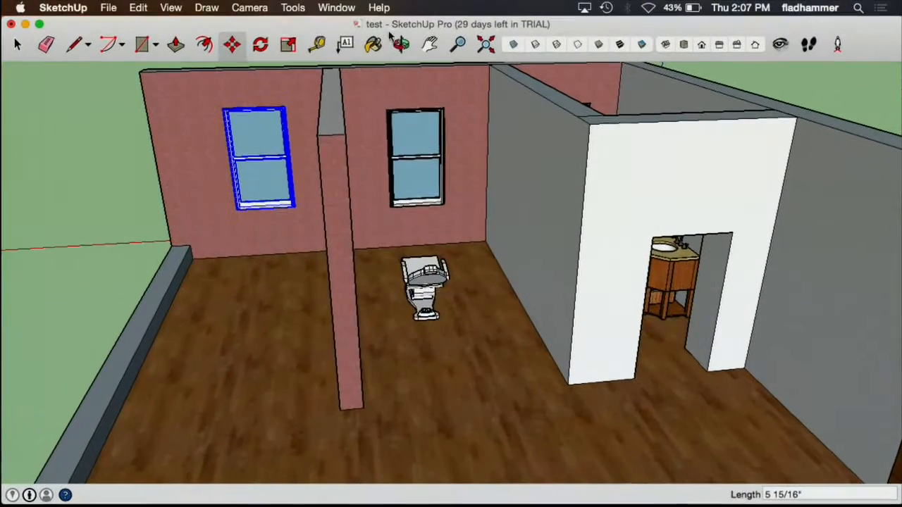
click(270, 158)
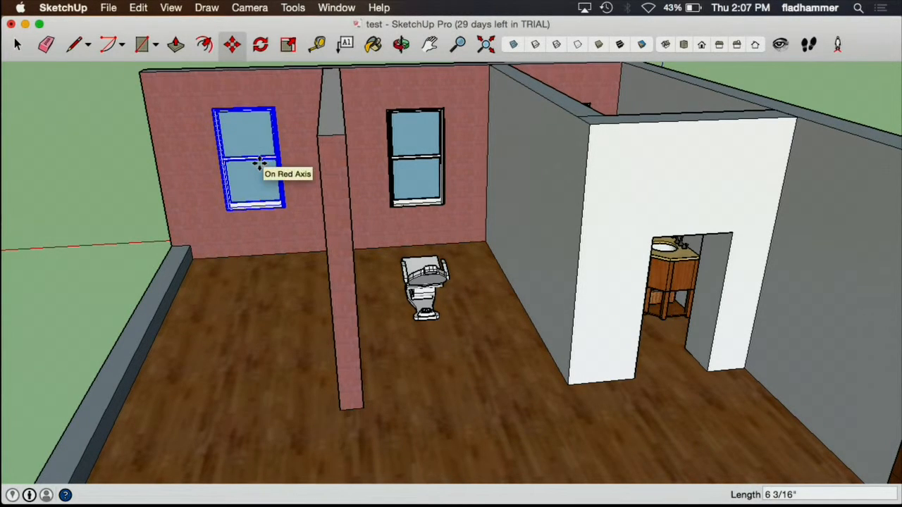
key(Escape)
click(429, 153)
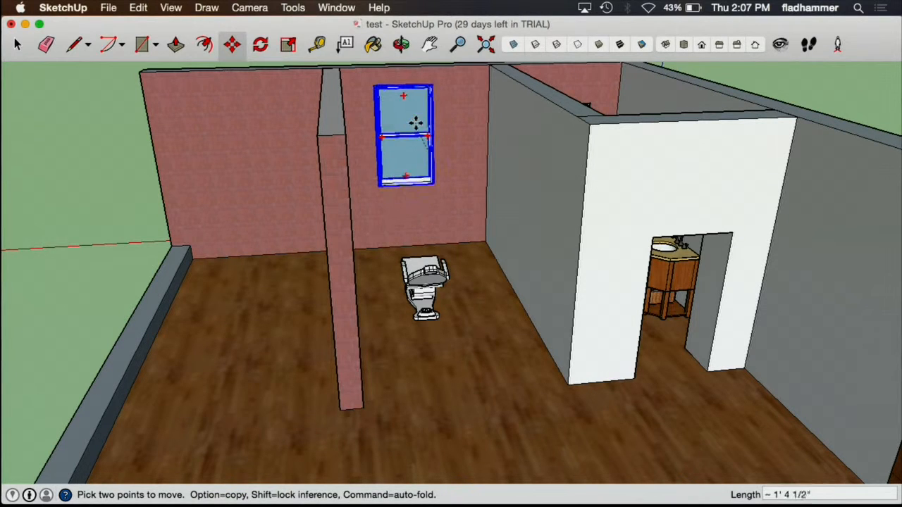
right_click(419, 123)
click(390, 128)
key(super+z)
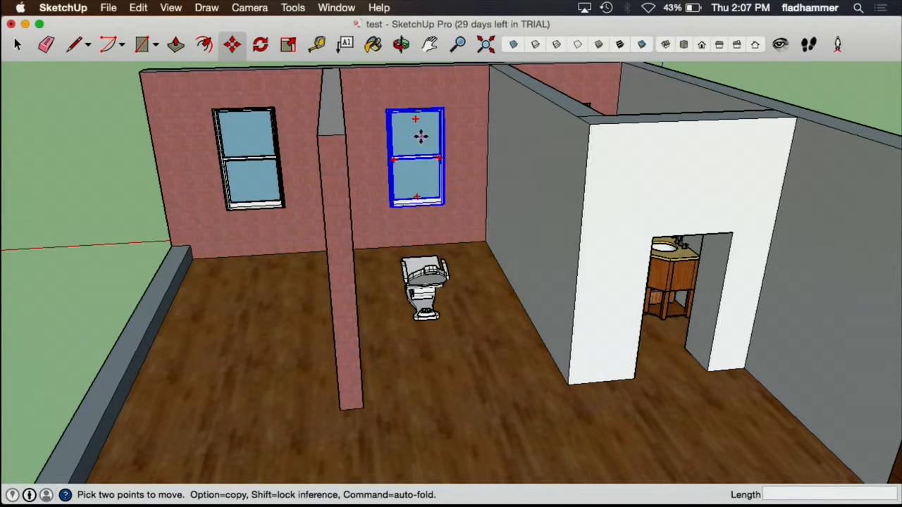
Step: Hide the left window and shift the remaining window slightly right
right_click(260, 141)
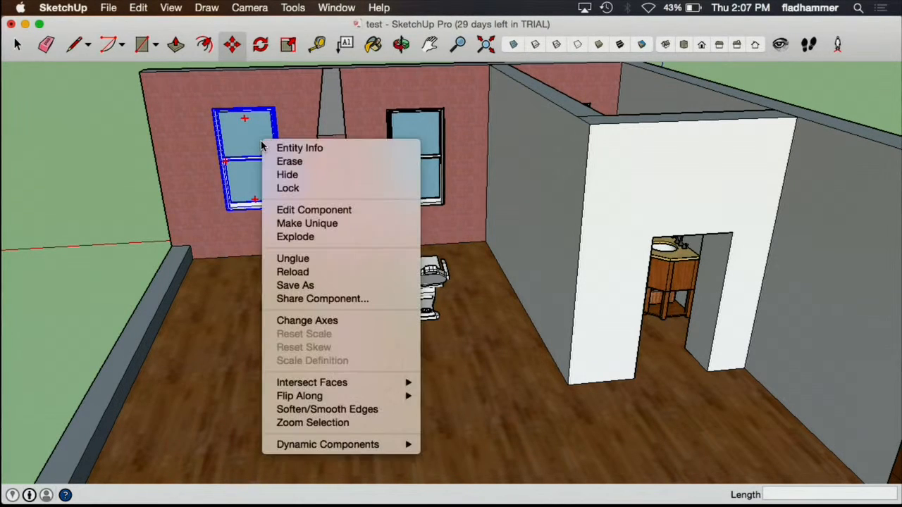
click(307, 176)
drag(402, 138, 405, 159)
Step: Nudge the dental chair slightly right, abandoning attempts to place it beside the column
drag(427, 281, 428, 286)
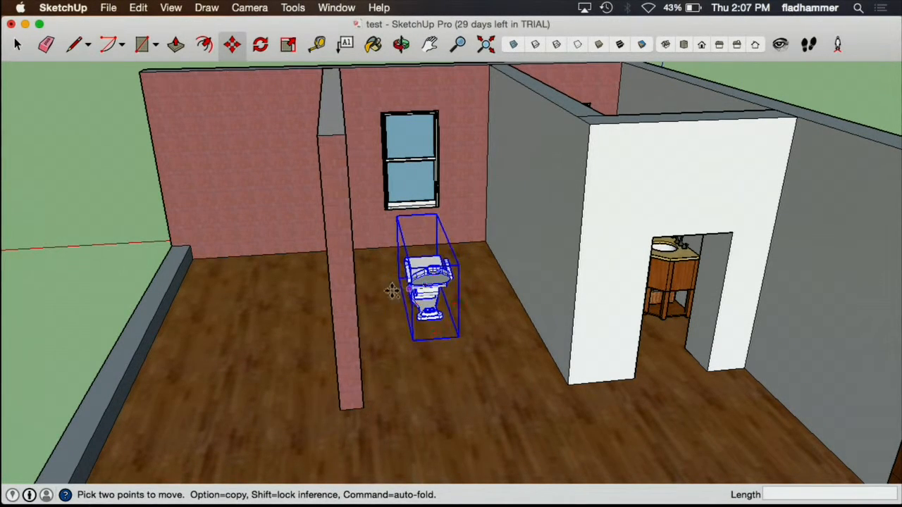
drag(416, 274, 322, 281)
key(Escape)
drag(414, 271, 355, 287)
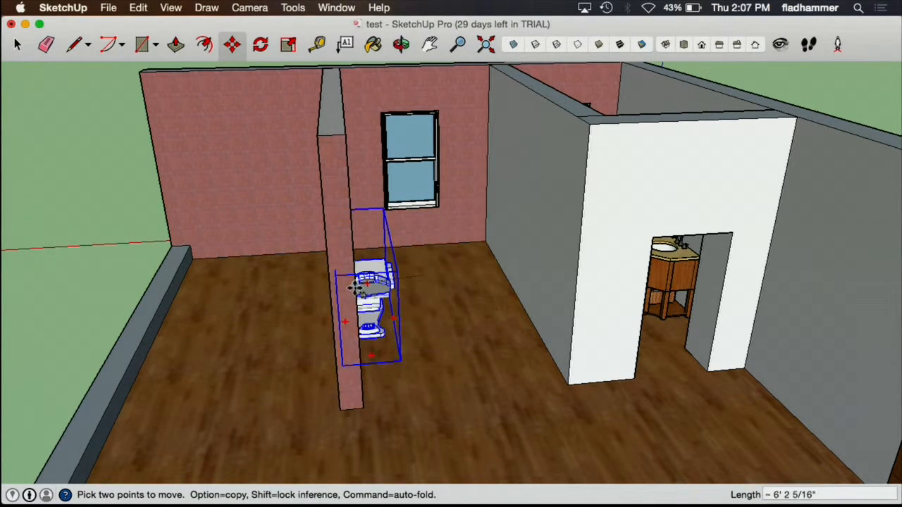
key(super+z)
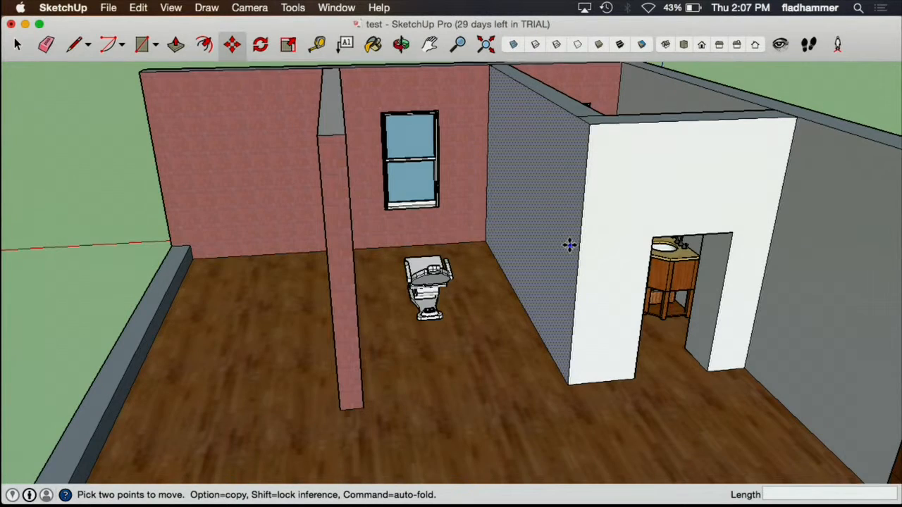
scroll(569, 245, down, 4)
Step: Select the white, grey and left interior wall faces, then activate the Paint Bucket
click(18, 44)
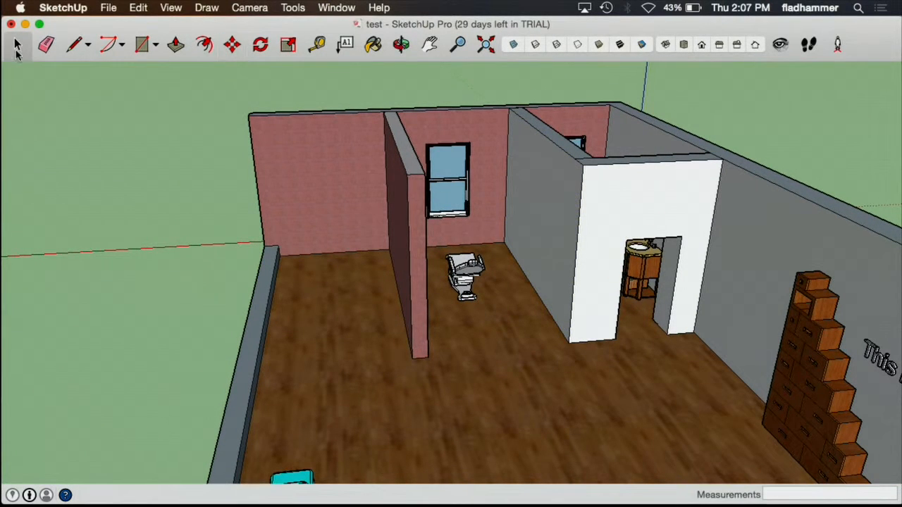
click(637, 192)
click(750, 188)
click(669, 207)
click(527, 236)
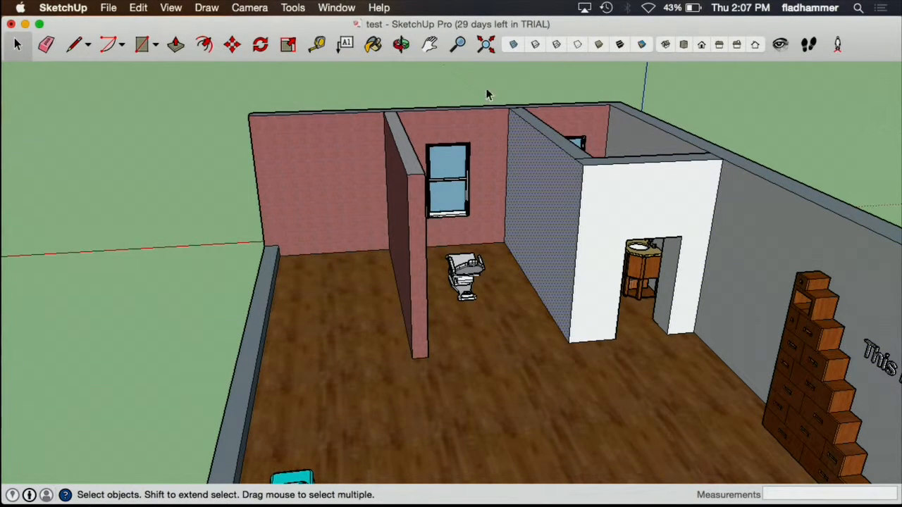
click(372, 45)
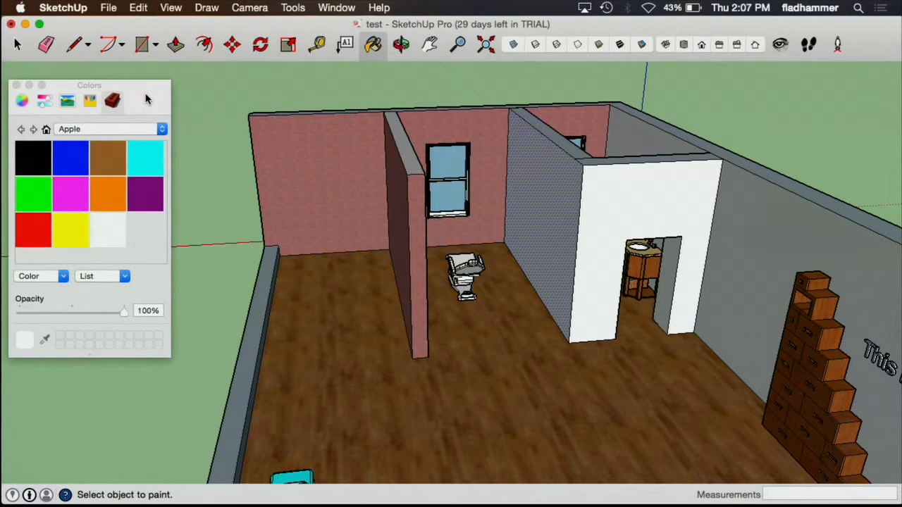
Step: Browse the Tile and Metal collections, then pick a swatch from the Stone materials
click(135, 131)
click(134, 132)
click(135, 130)
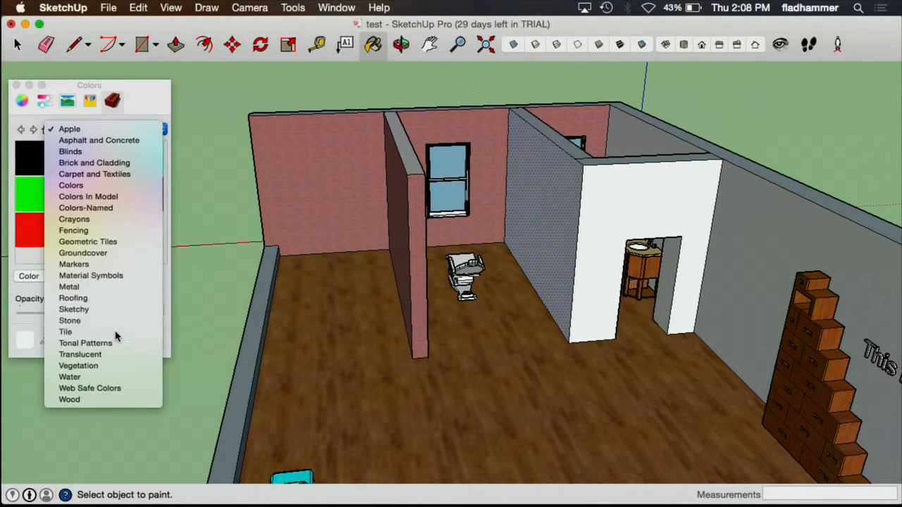
click(78, 332)
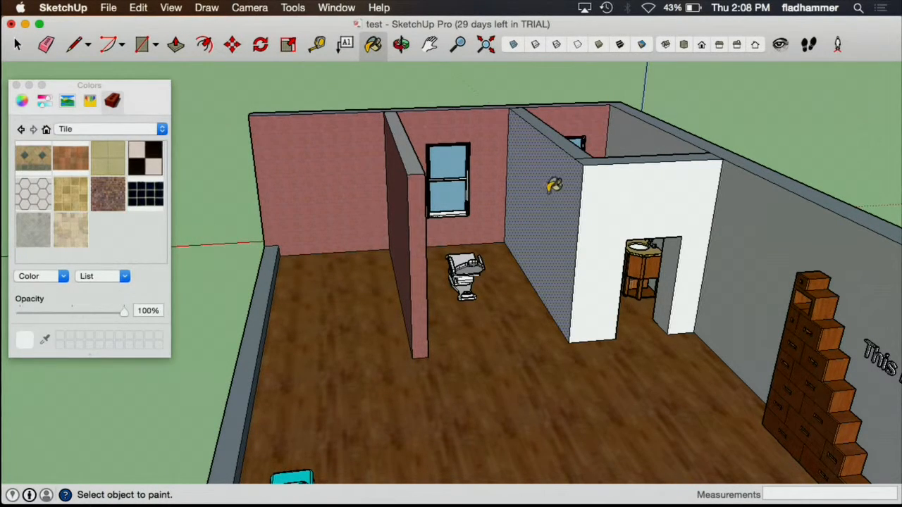
click(111, 129)
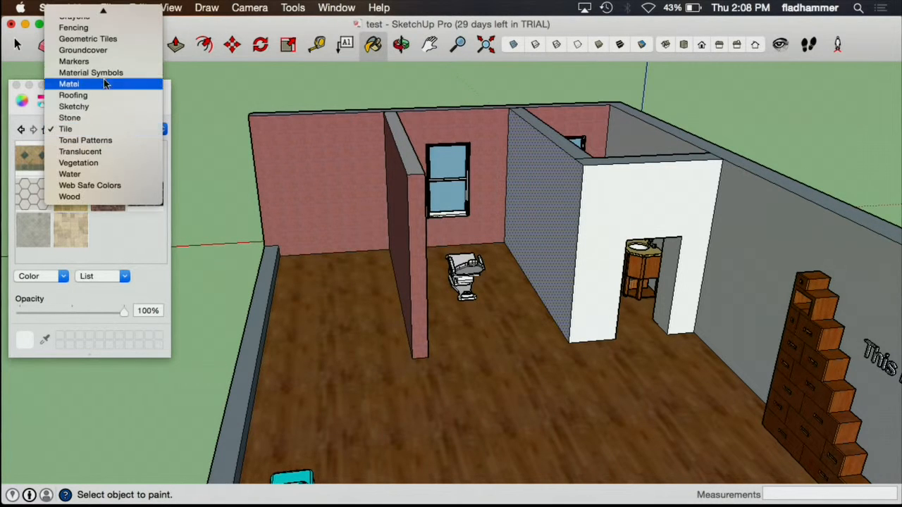
click(99, 85)
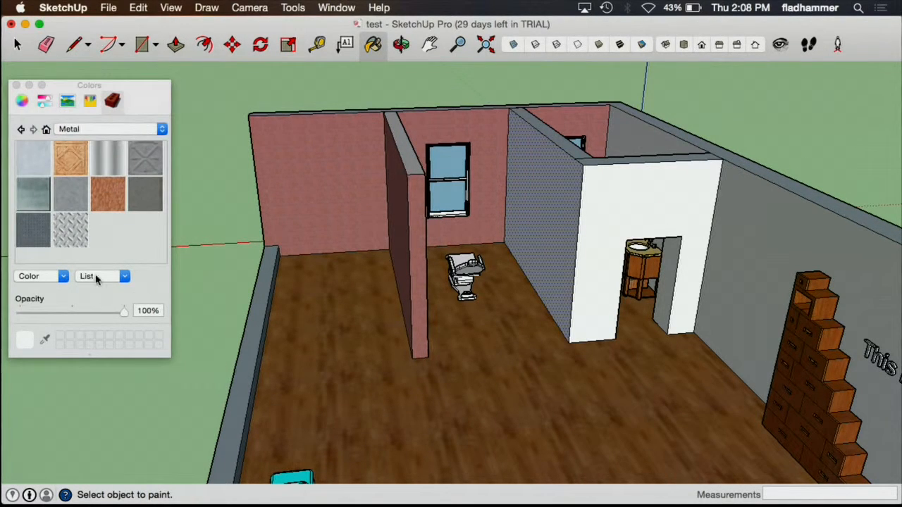
click(119, 130)
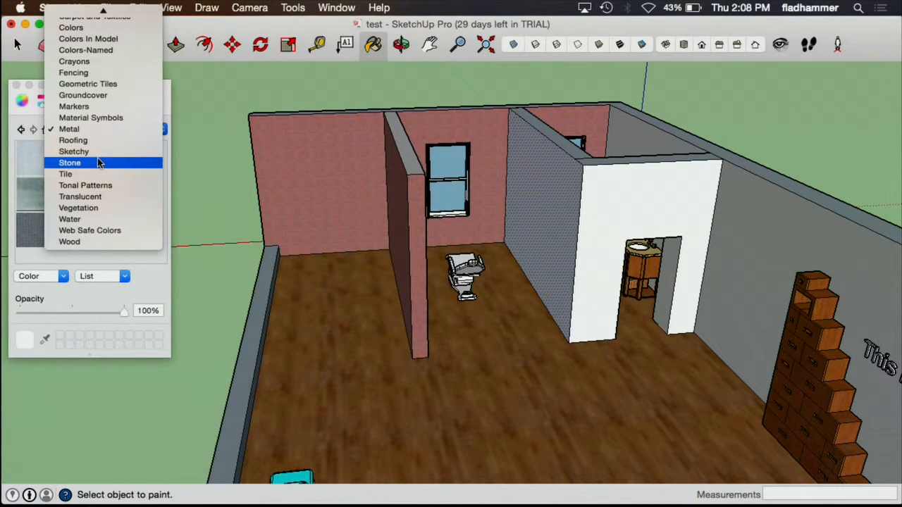
click(99, 162)
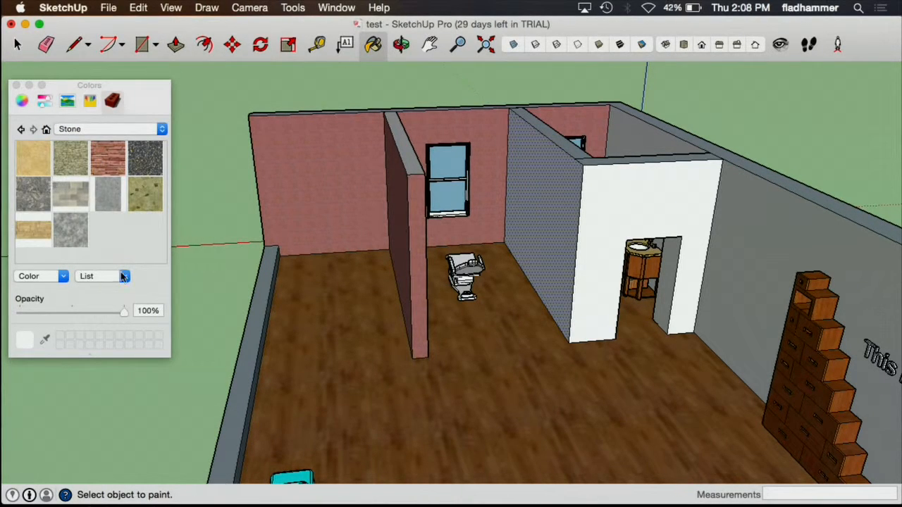
click(73, 201)
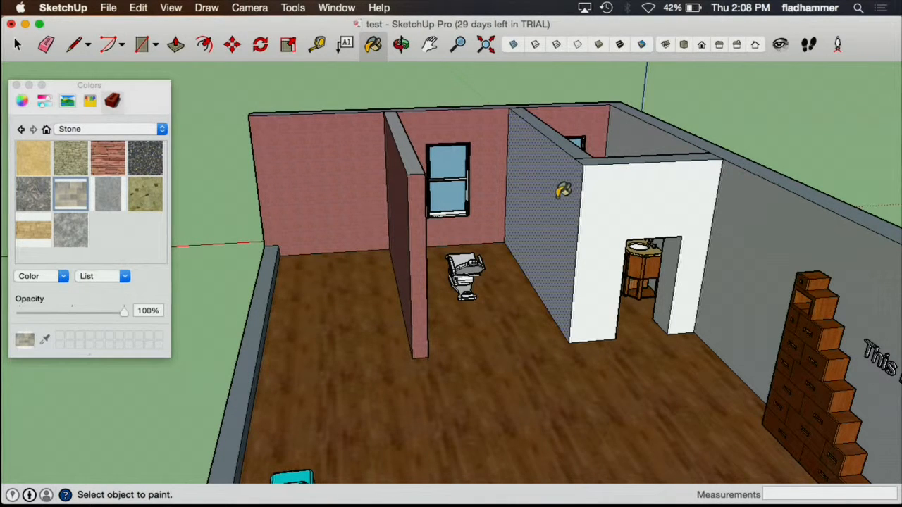
Step: Paint the grey interior, white partition and right walls with stone, then orbit to view them
click(563, 191)
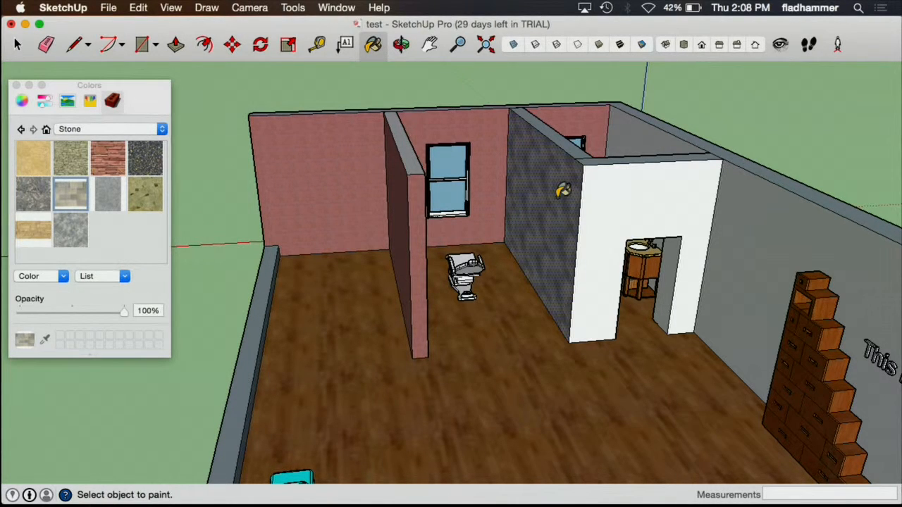
click(606, 191)
click(771, 197)
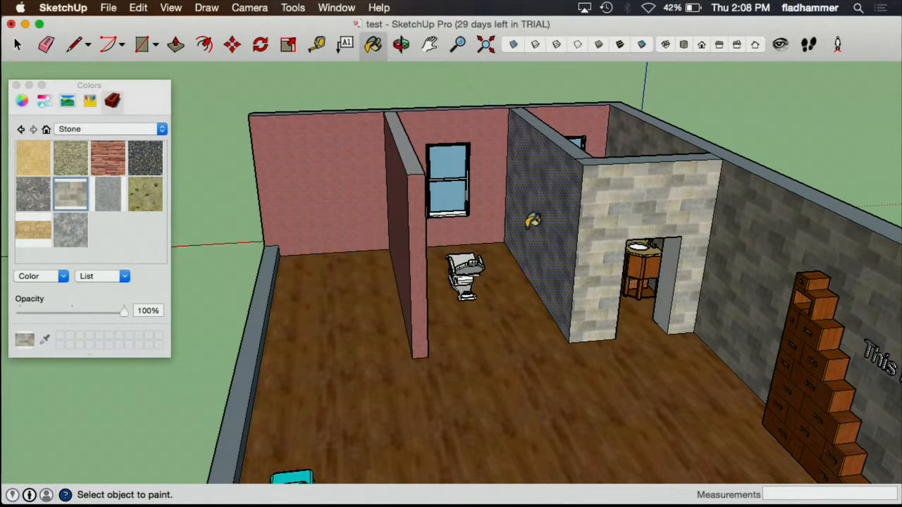
click(143, 106)
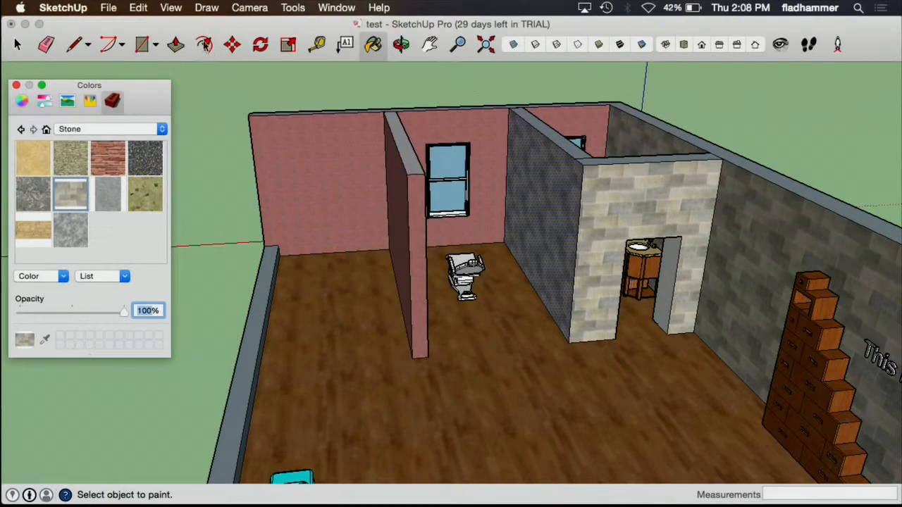
click(401, 44)
drag(462, 282, 549, 315)
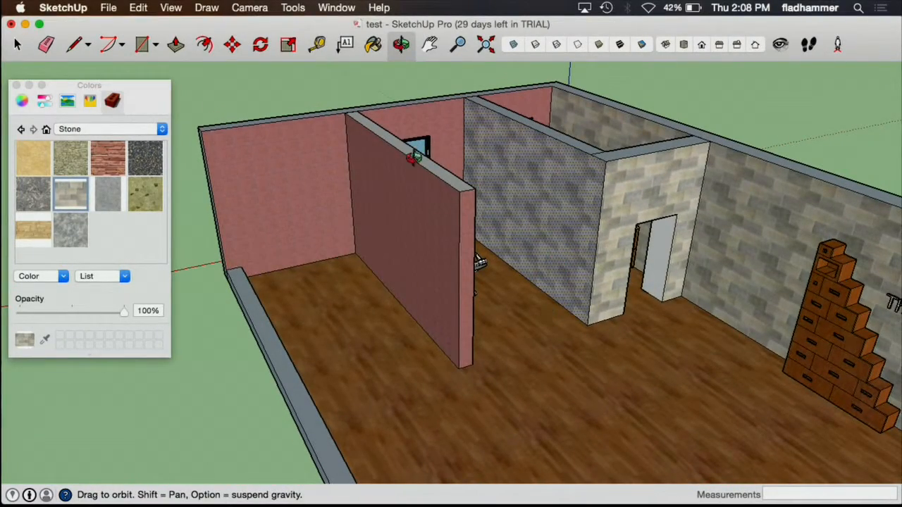
Step: Open 3D Warehouse, dismiss its connection error and cancel the accidental quit
click(108, 7)
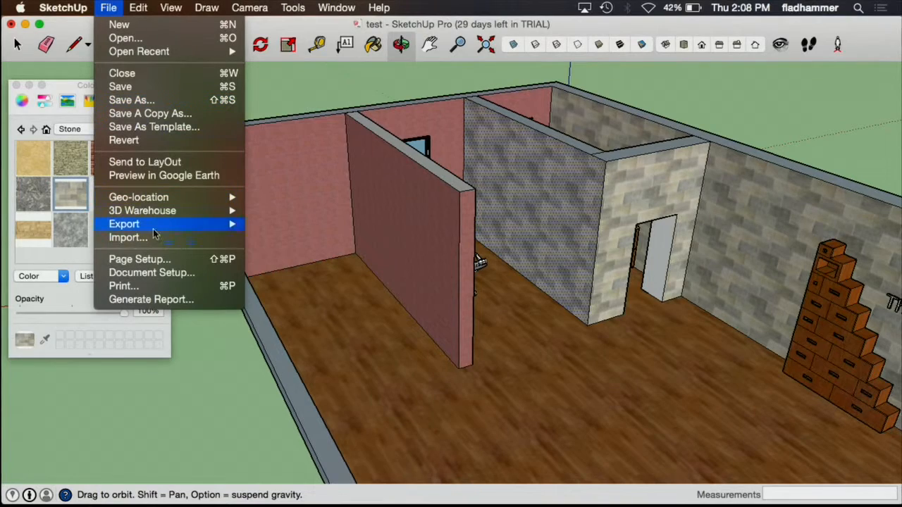
mouse_move(154, 213)
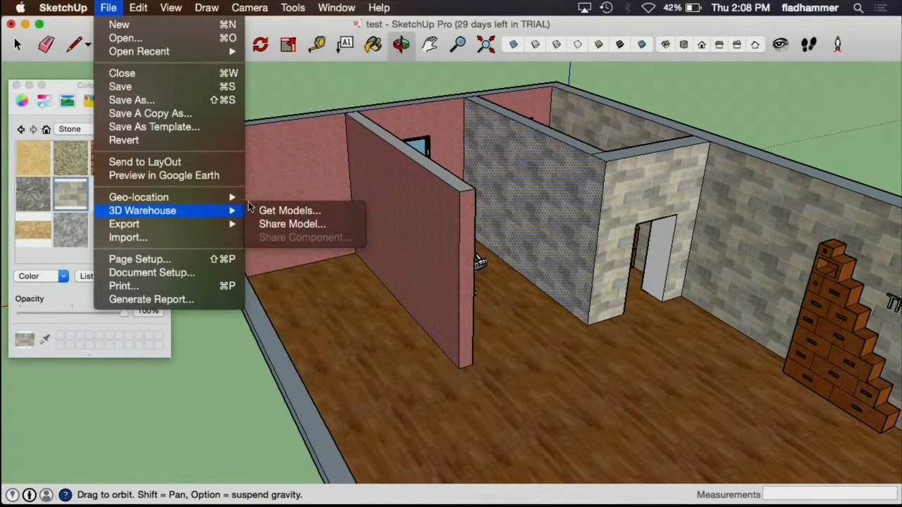
click(286, 210)
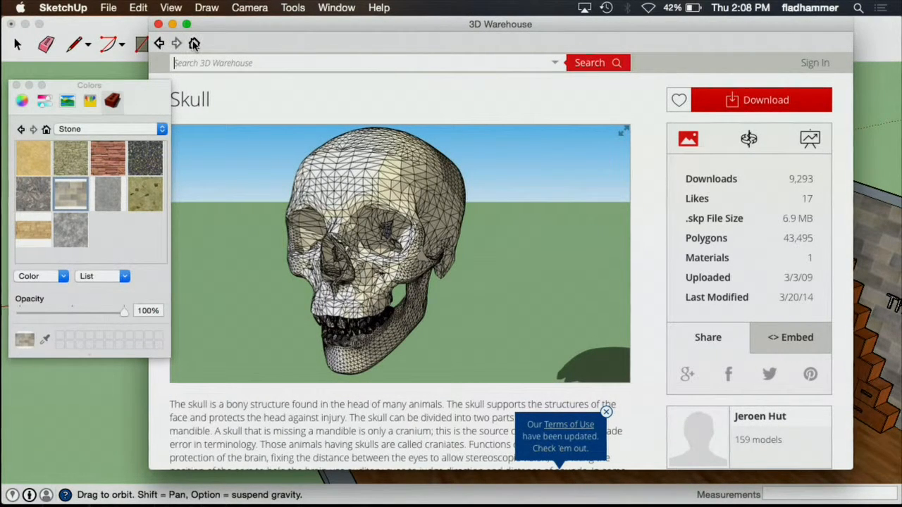
click(160, 43)
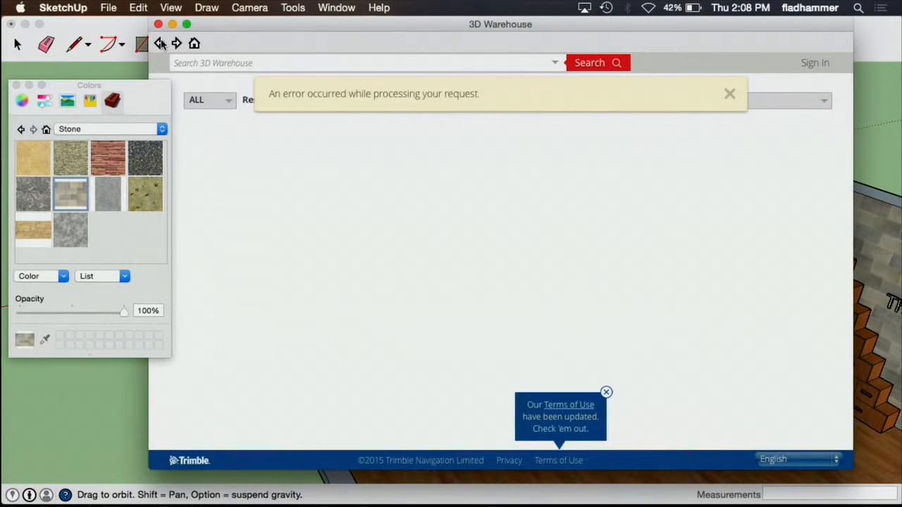
click(731, 98)
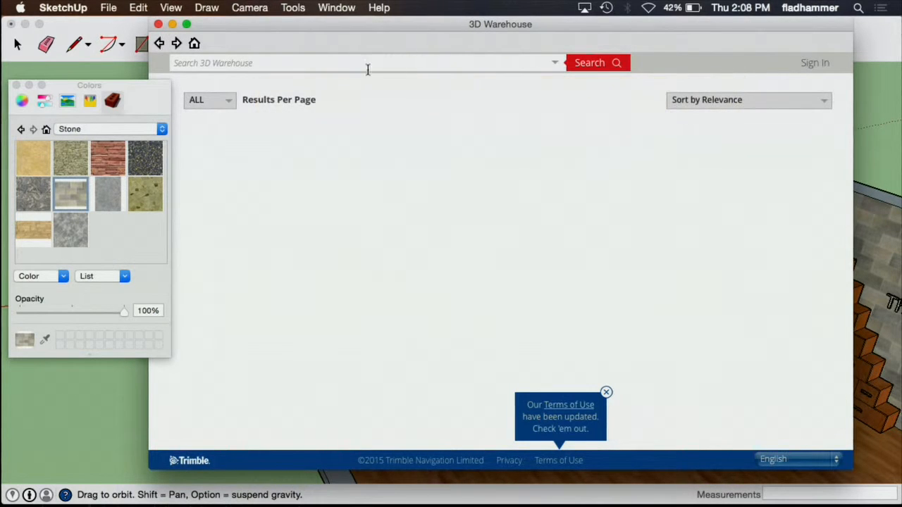
key(super+q)
click(487, 199)
Step: Turn Wi-Fi on and close the 3D Warehouse window
click(653, 8)
click(683, 38)
drag(620, 27, 647, 43)
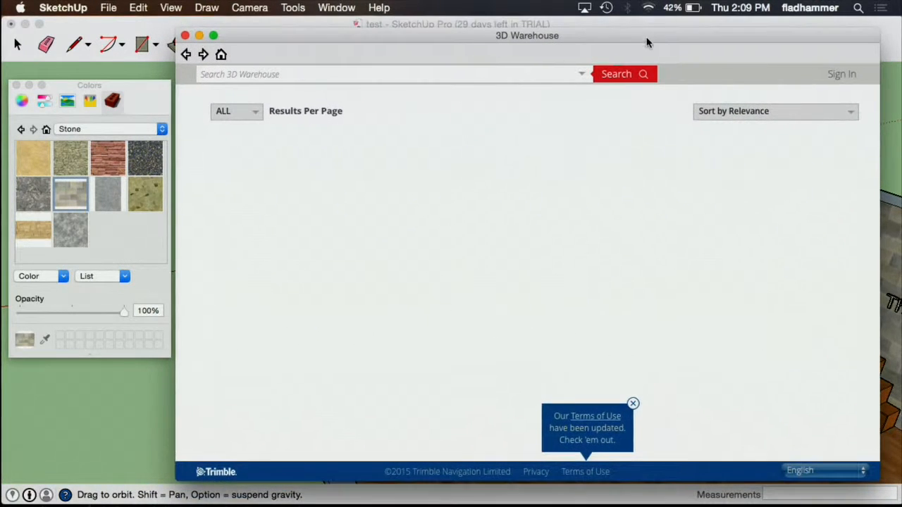
click(185, 35)
click(69, 7)
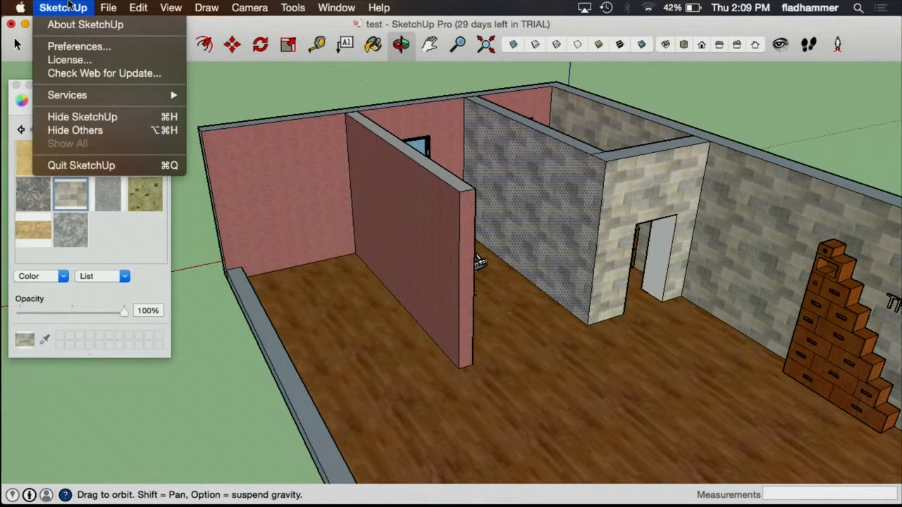
mouse_move(108, 6)
mouse_move(146, 213)
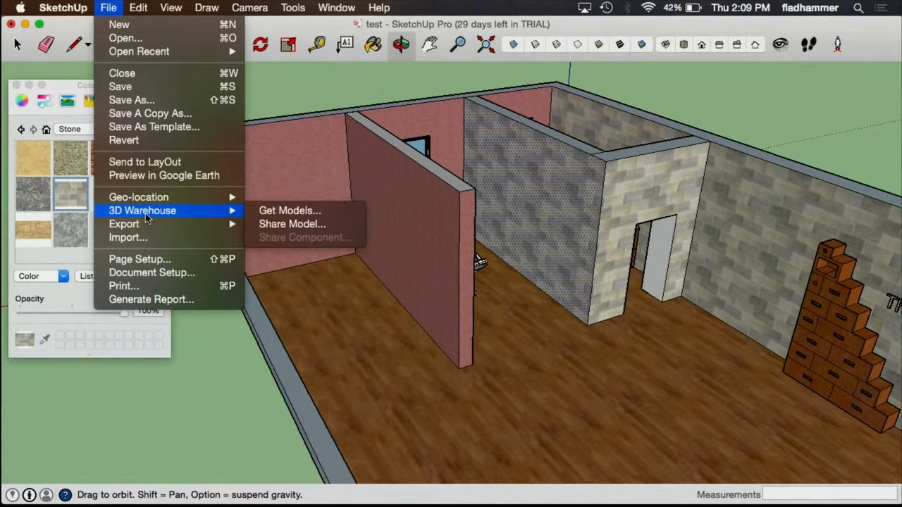
click(267, 211)
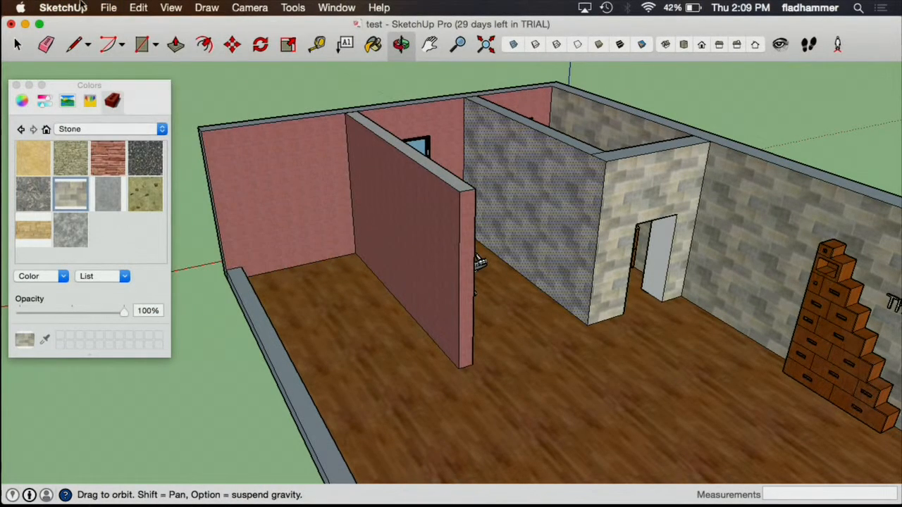
click(81, 6)
mouse_move(101, 8)
mouse_move(236, 211)
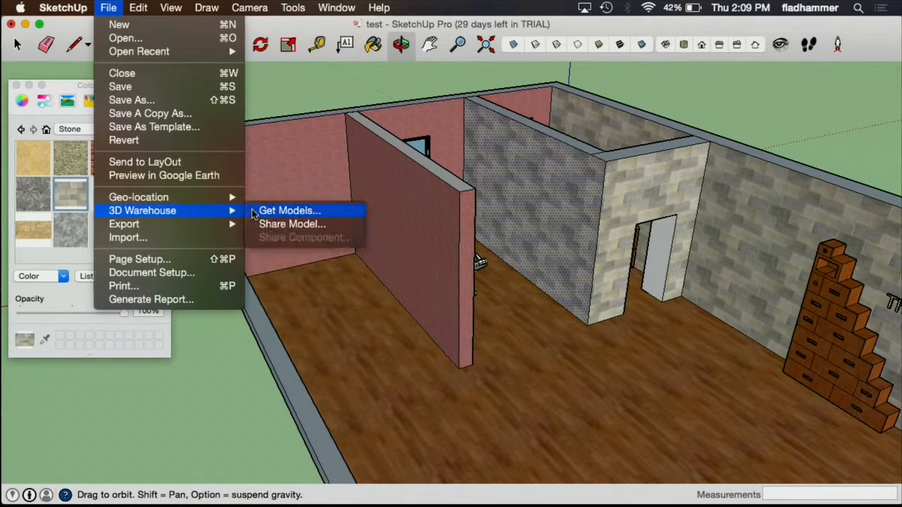
click(285, 211)
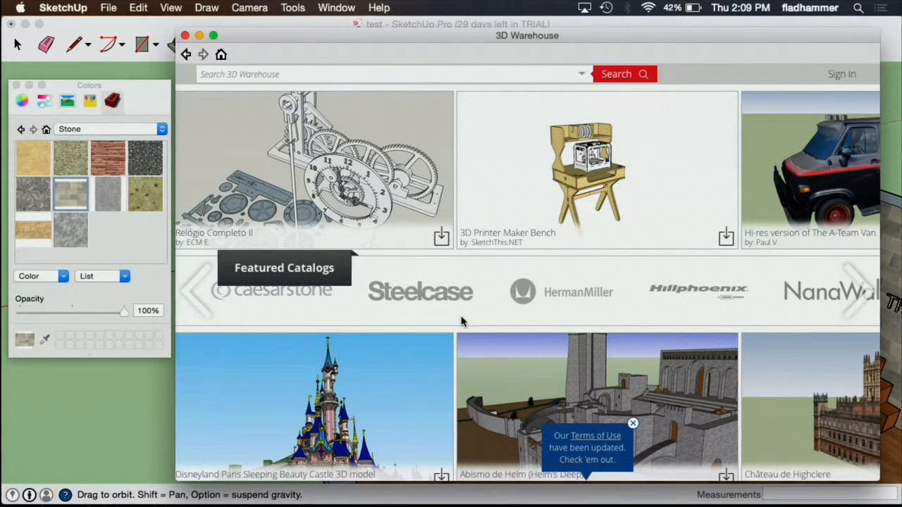
click(865, 293)
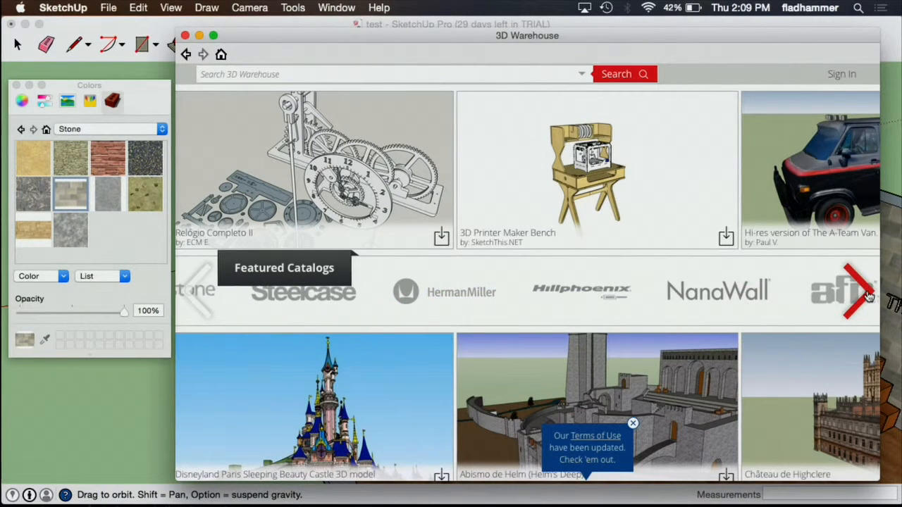
click(869, 296)
click(869, 297)
click(868, 296)
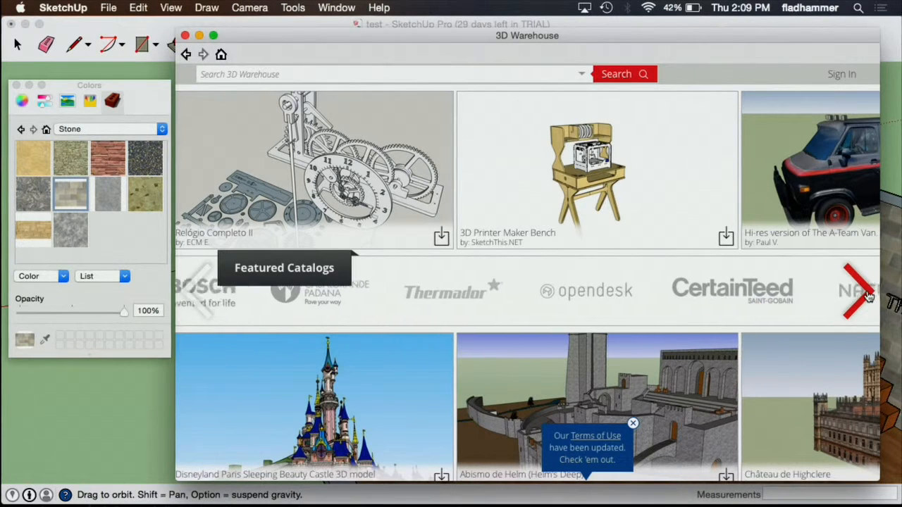
click(869, 296)
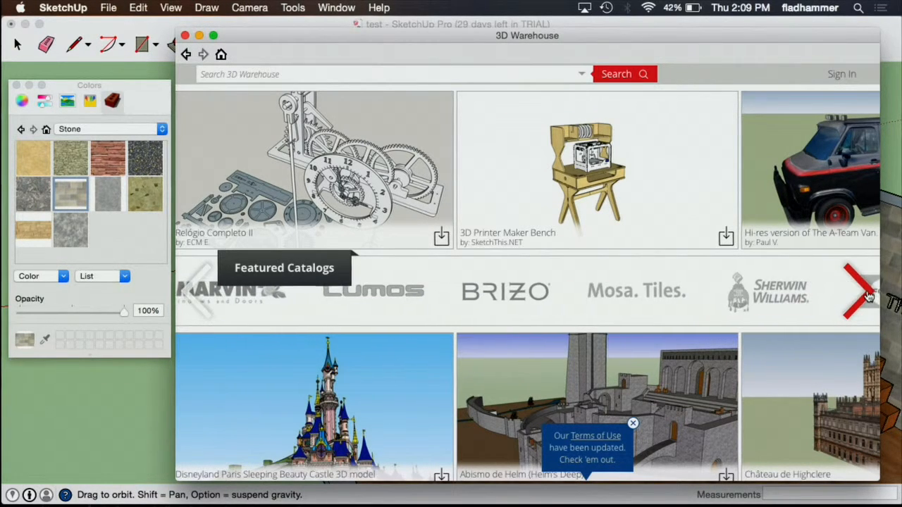
click(745, 299)
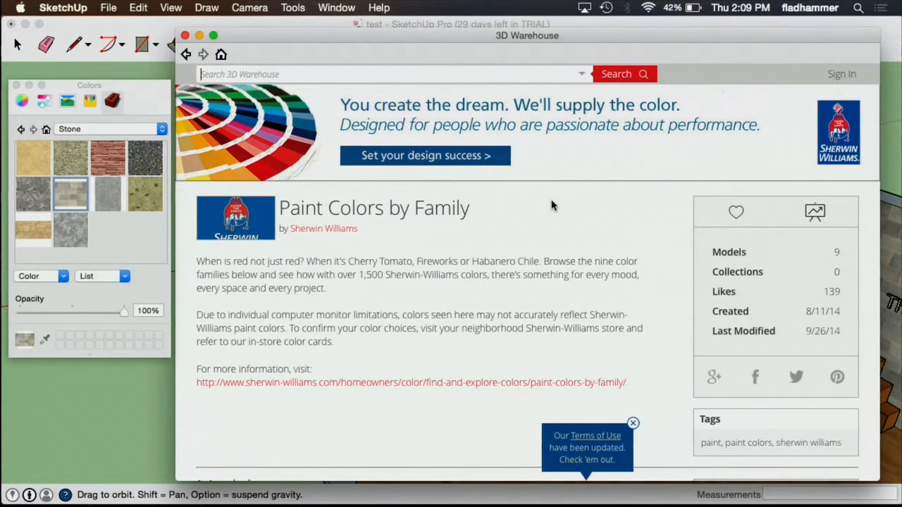
scroll(552, 205, down, 8)
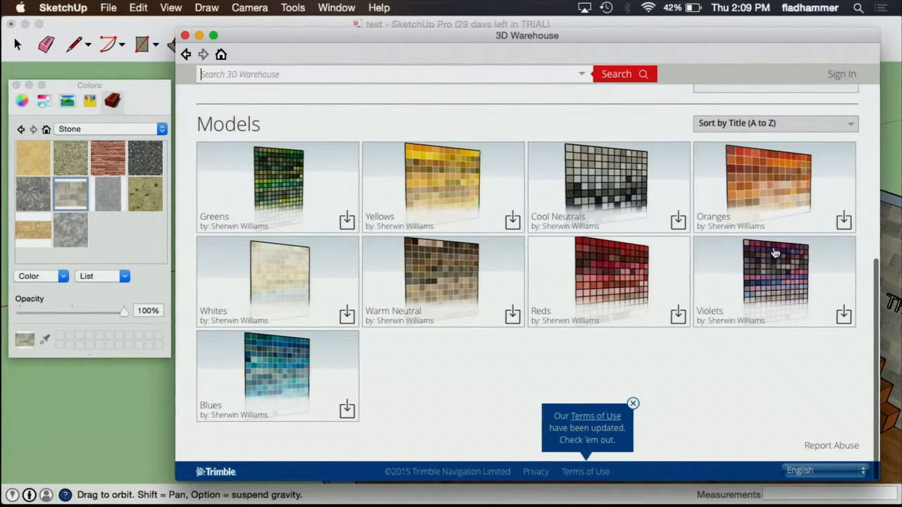
click(185, 36)
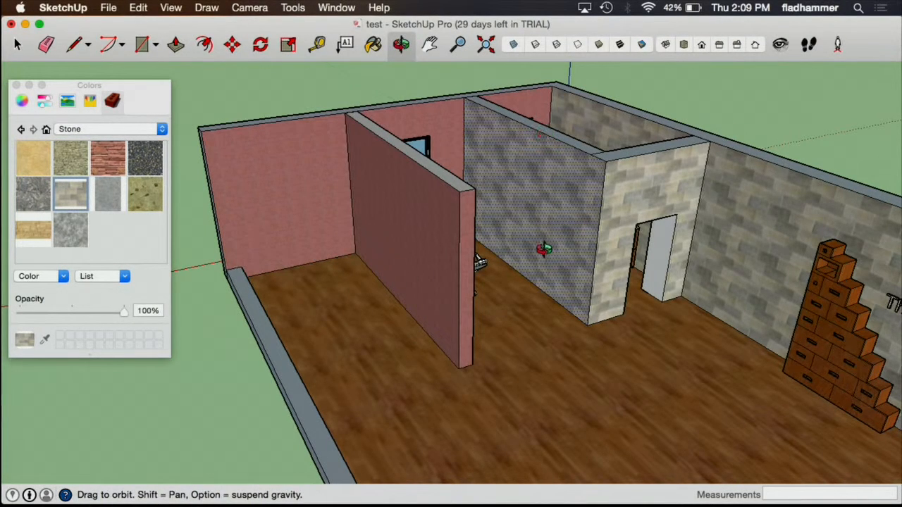
Step: Push/Pull the stone wall's front face by 10 1/4 inches
drag(583, 241, 345, 336)
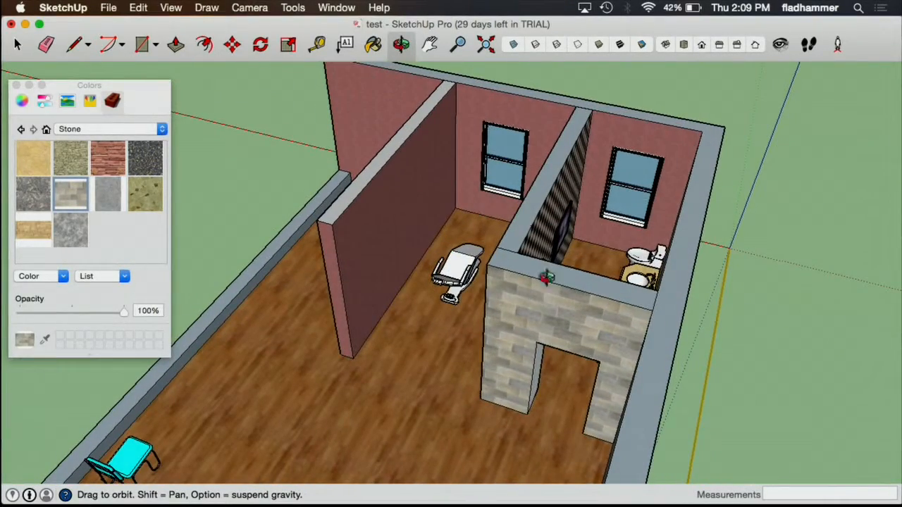
click(18, 45)
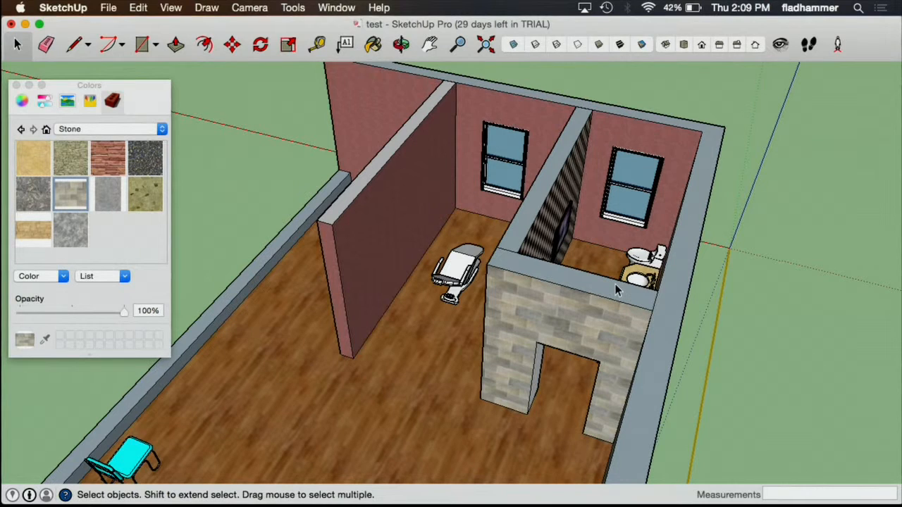
click(579, 315)
click(175, 44)
click(553, 337)
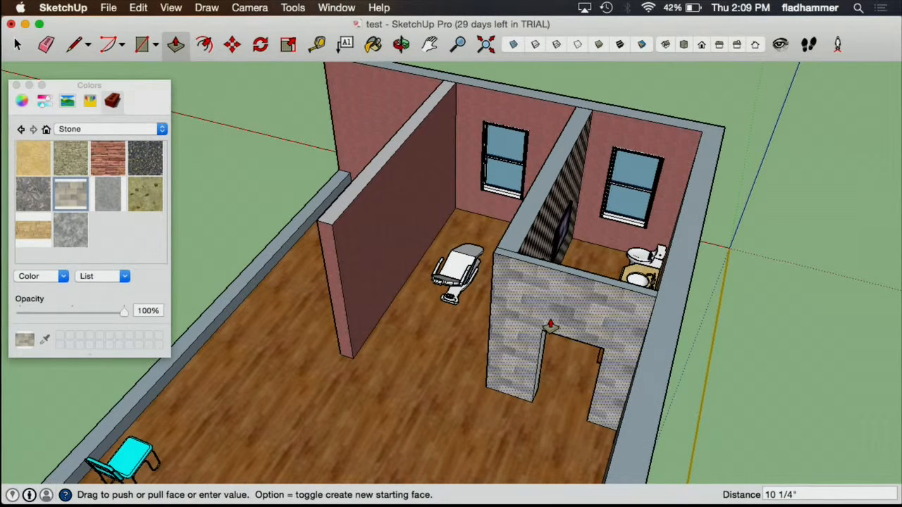
click(550, 325)
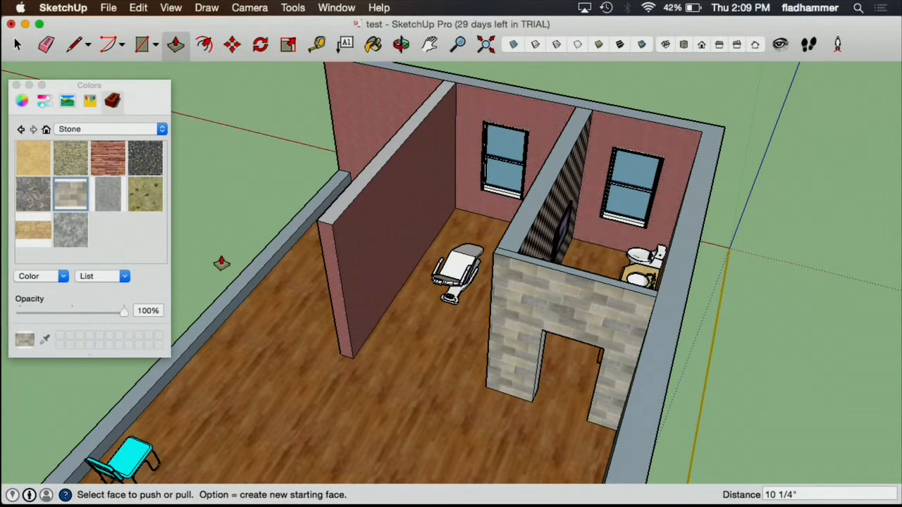
Step: Orbit down to an eye-level view of the room
click(18, 47)
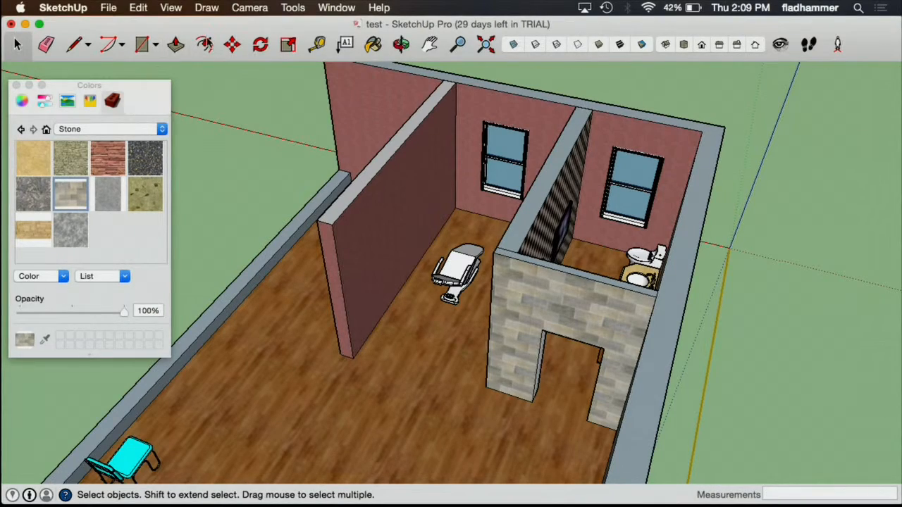
click(400, 45)
drag(394, 386, 652, 245)
click(110, 7)
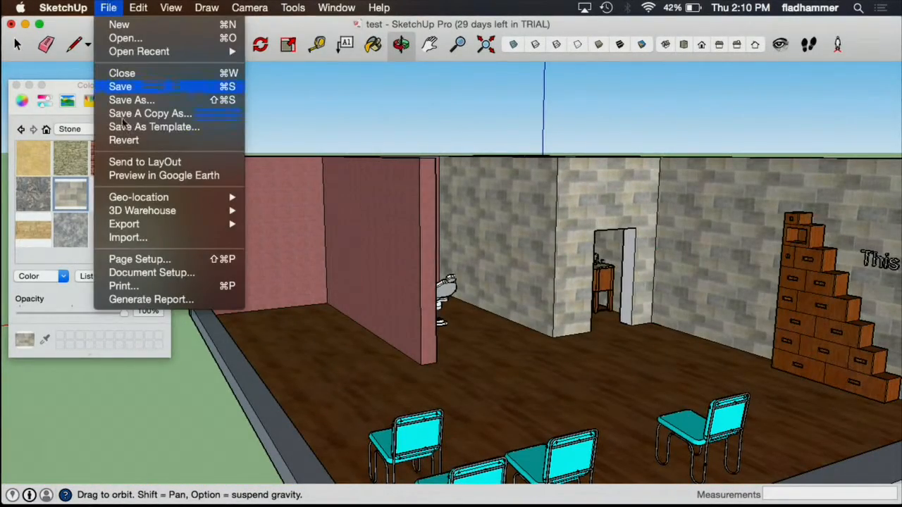
Step: Search 3D Warehouse for 'dental' and load the D3320 operating chair directly into the model
mouse_move(218, 215)
click(296, 210)
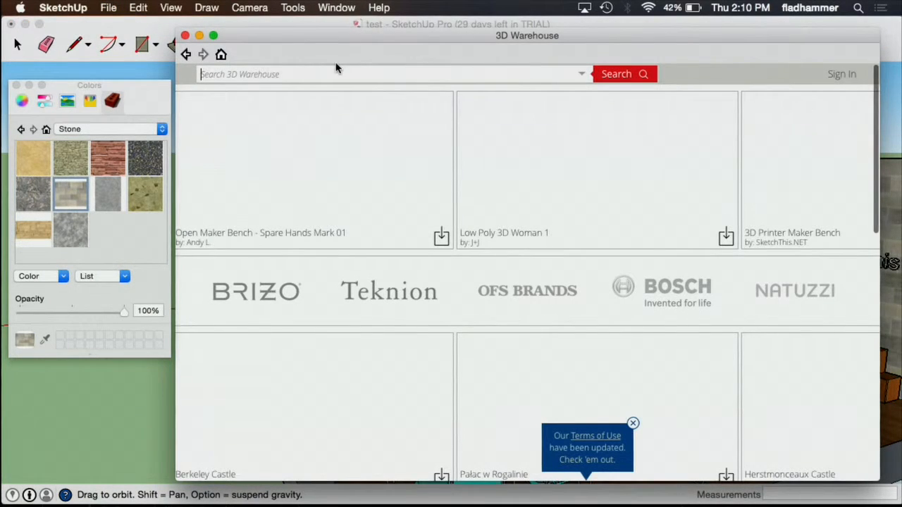
text(dental chair)
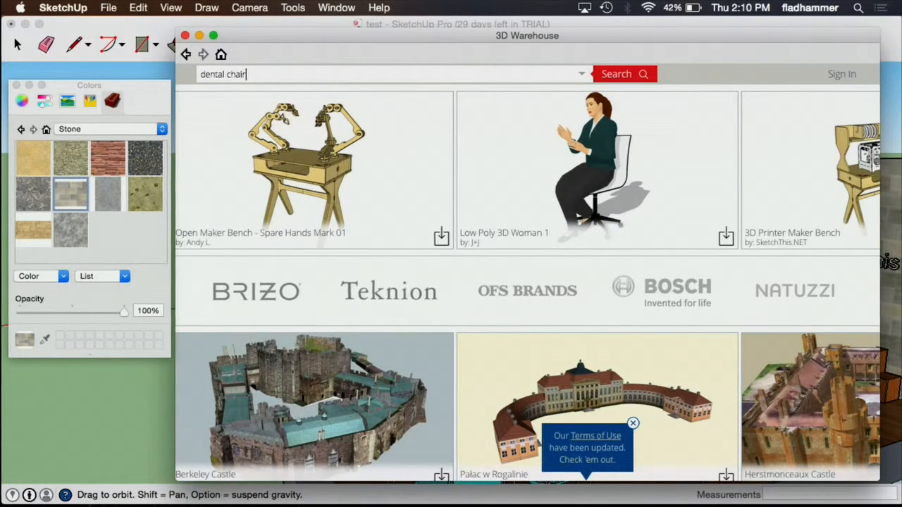
key(Return)
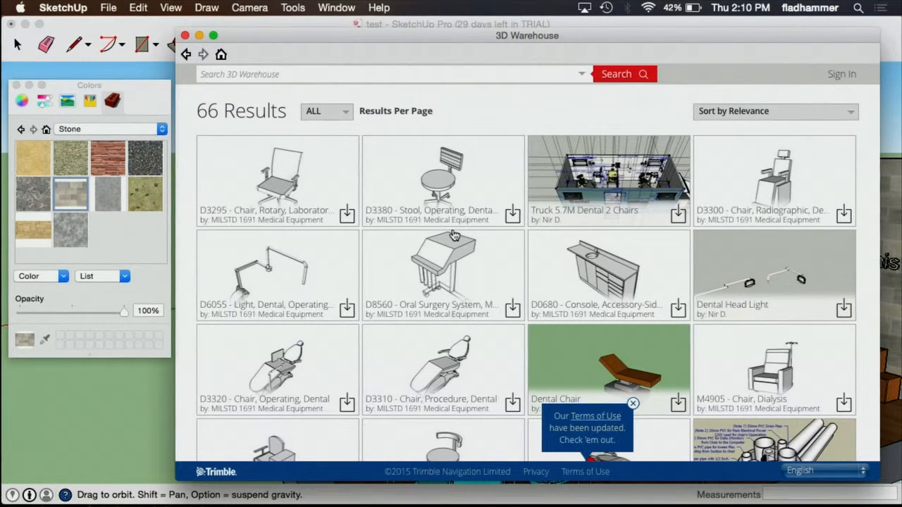
scroll(455, 236, down, 2)
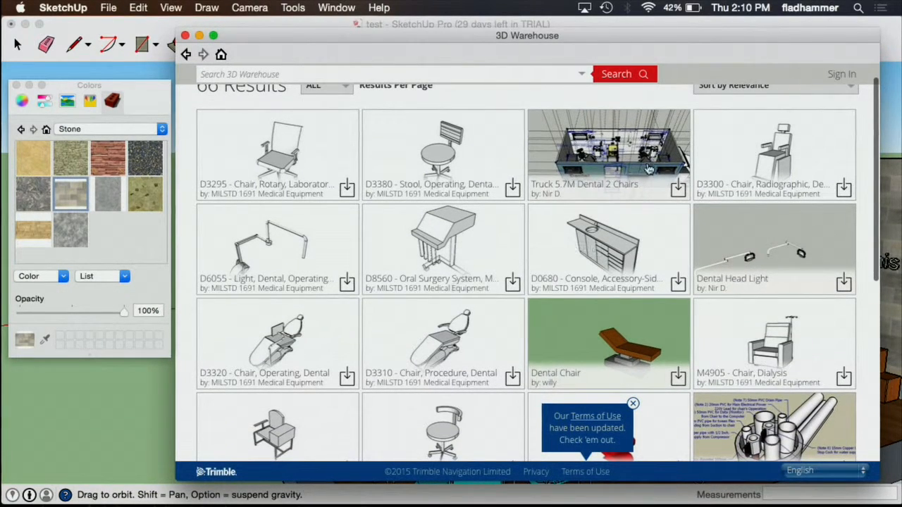
scroll(576, 373, down, 5)
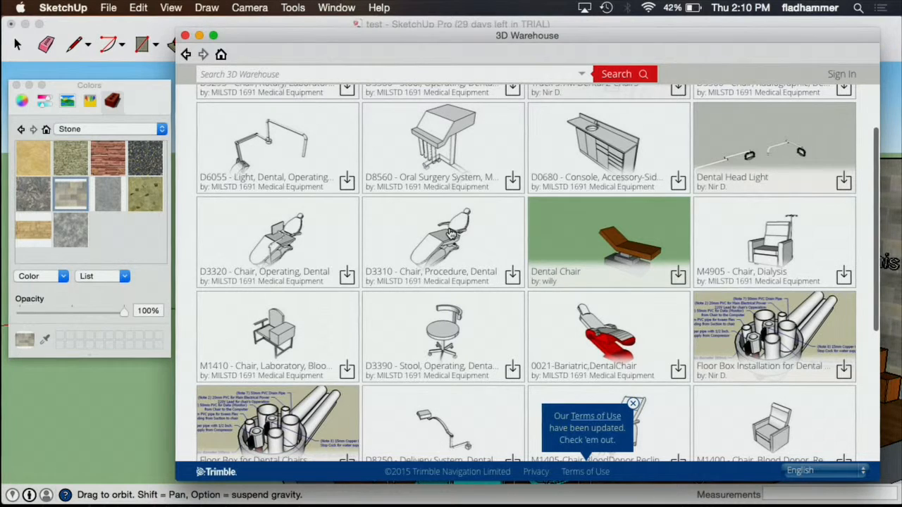
click(276, 235)
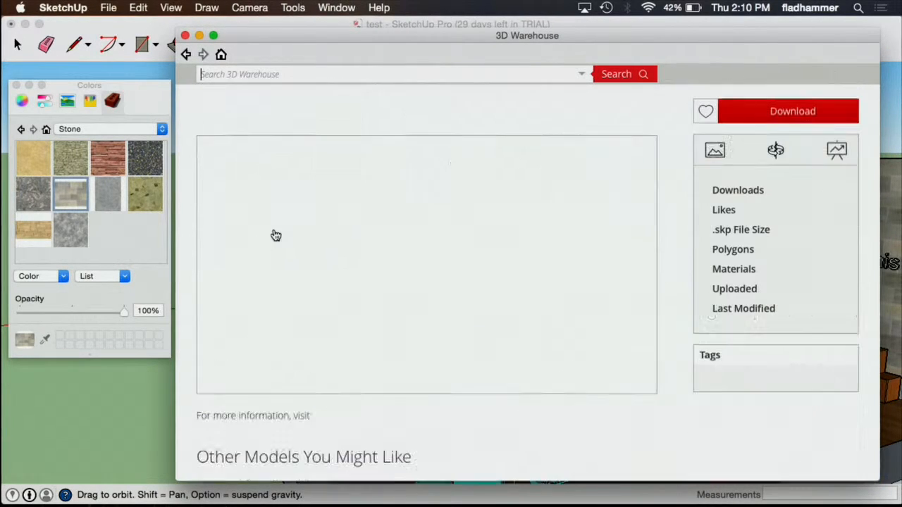
click(759, 113)
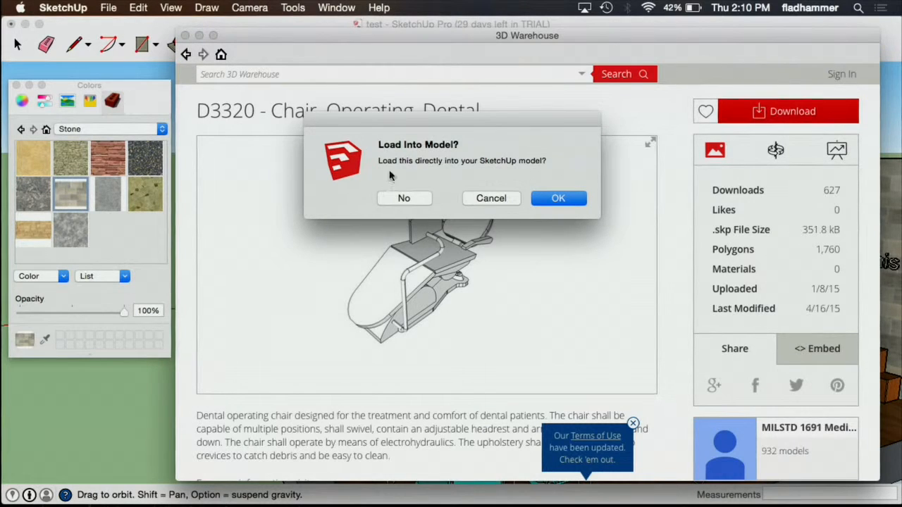
click(572, 203)
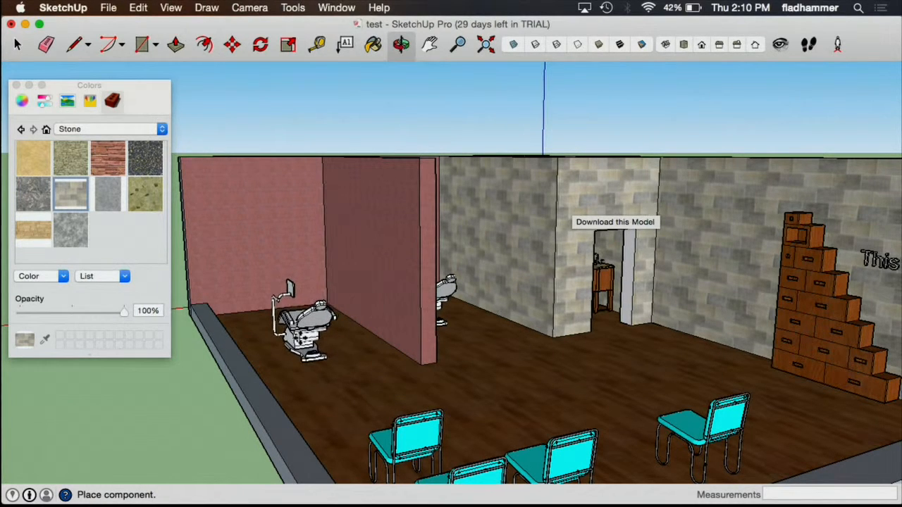
Step: Place the dental chair by the partition and move it back against the wall
click(304, 341)
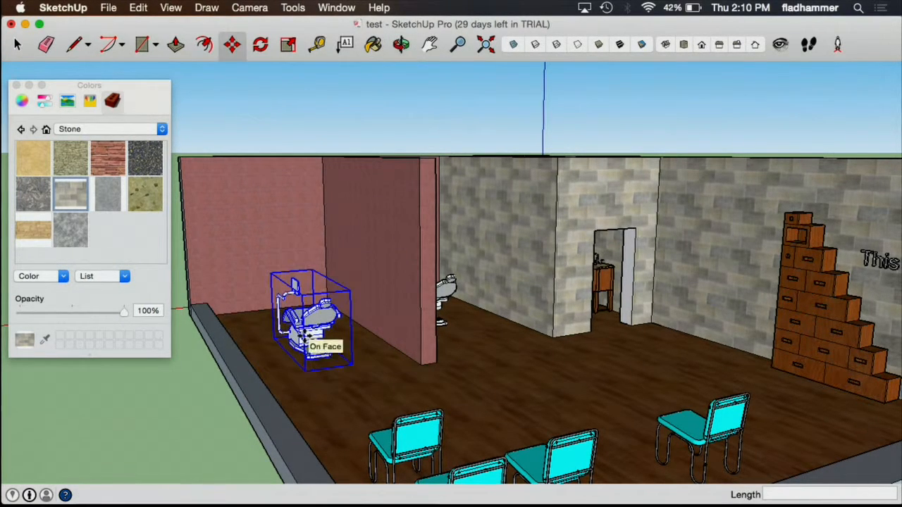
click(260, 47)
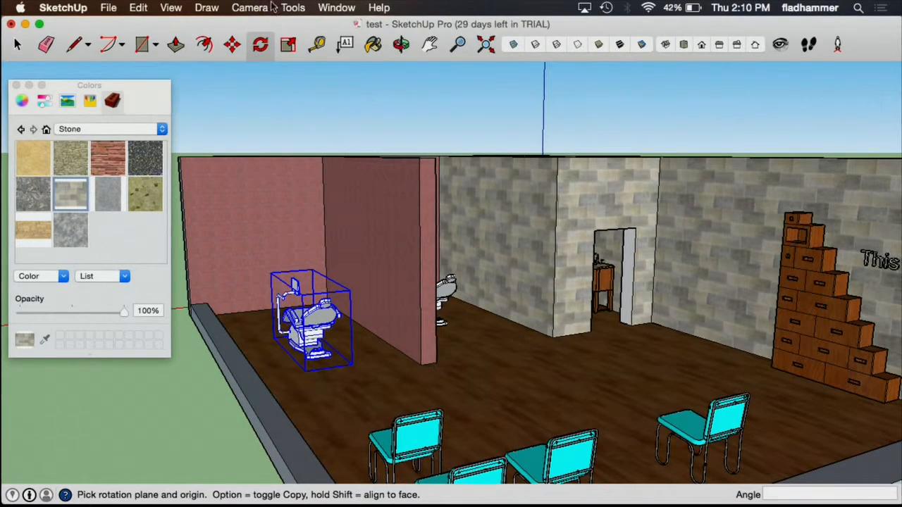
click(400, 43)
drag(394, 211, 423, 324)
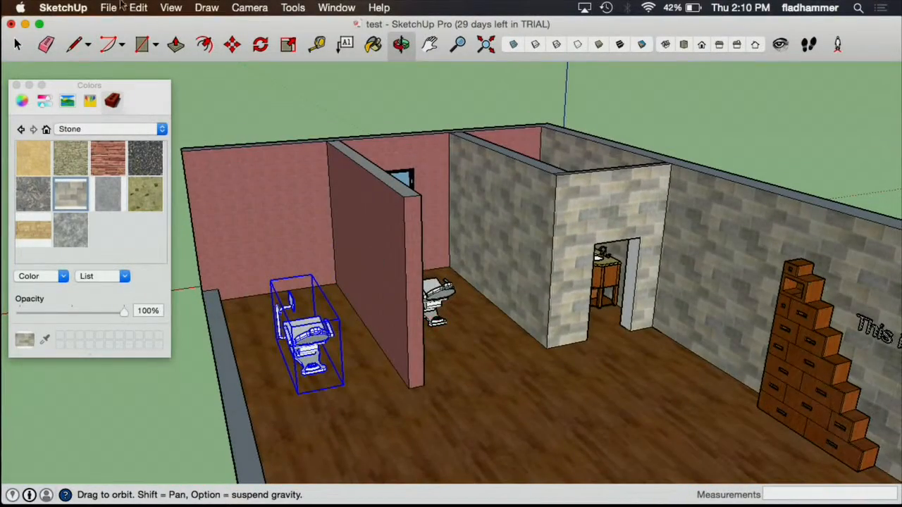
click(234, 44)
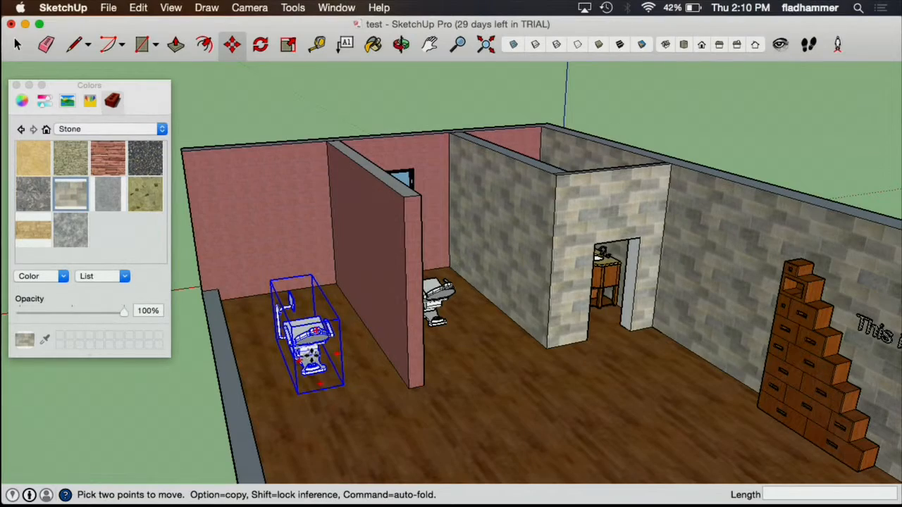
mouse_move(309, 341)
mouse_down()
mouse_move(308, 319)
mouse_move(307, 326)
mouse_up()
scroll(307, 327, up, 10)
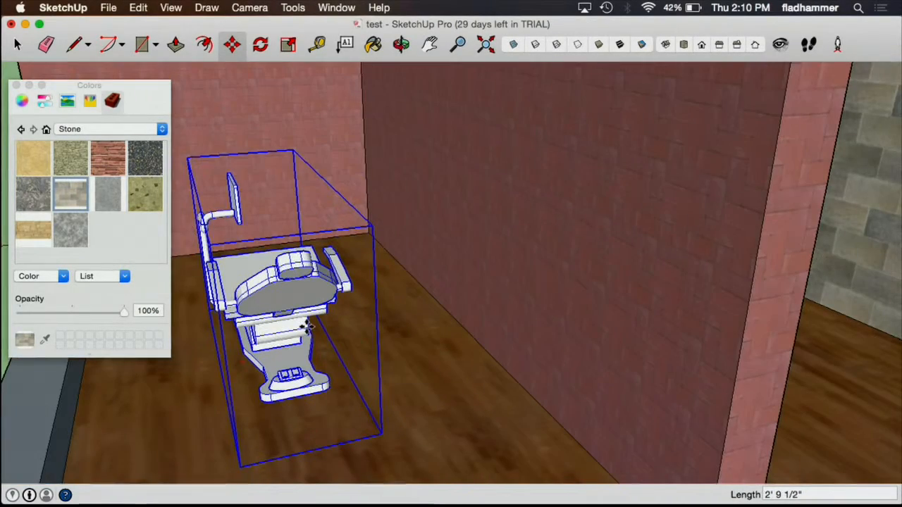
click(275, 304)
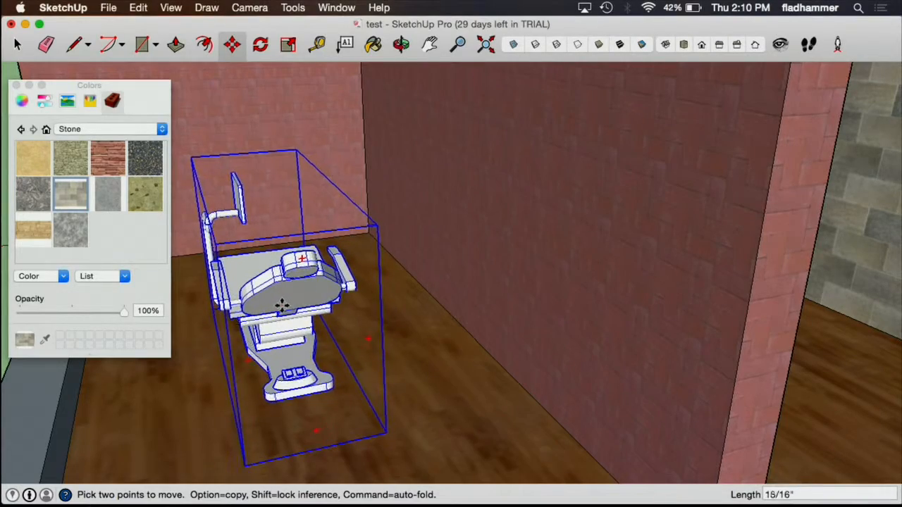
click(269, 303)
Step: Try rotating the chair, then cancel and undo the rotation
key(q)
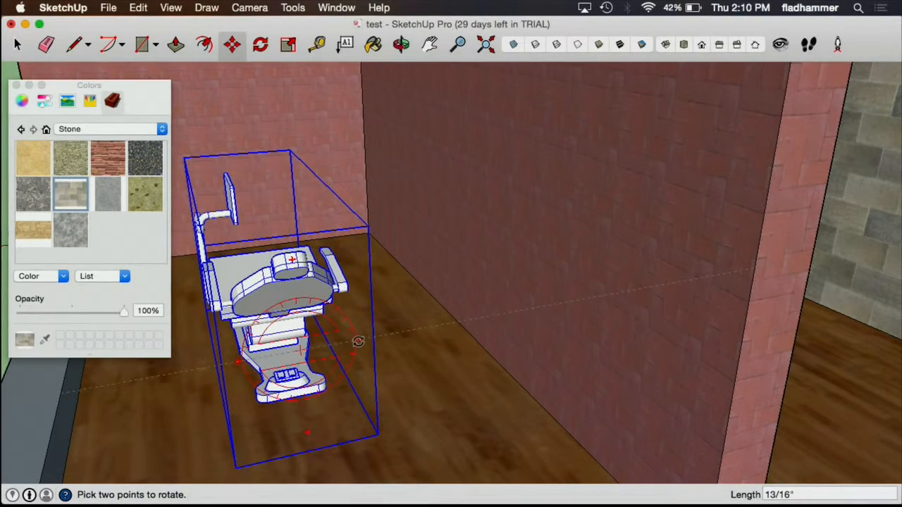
click(361, 341)
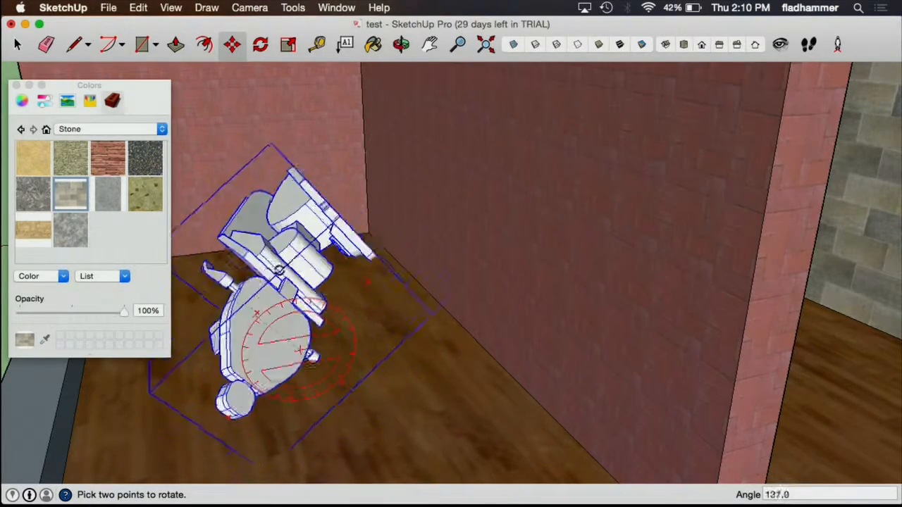
key(Escape)
key(m)
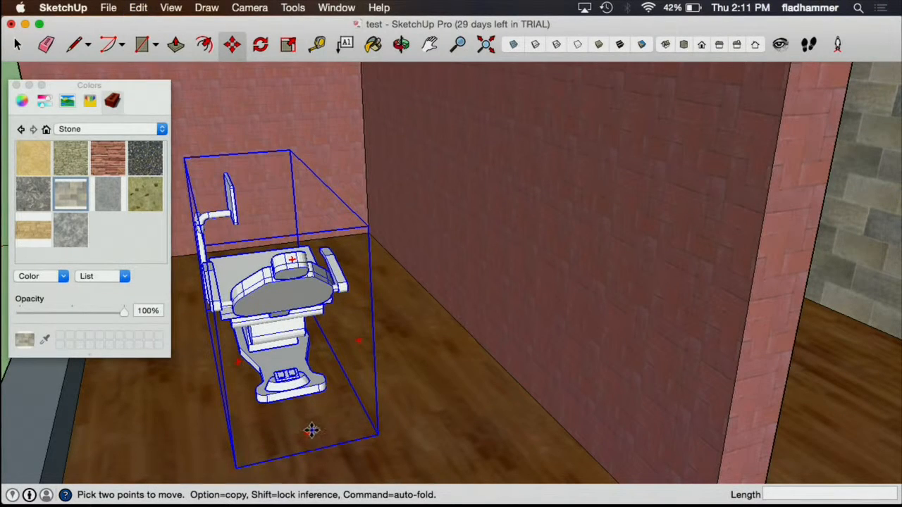
key(q)
key(super+z)
Step: Zoom and pan to frame the whole room model in view
scroll(268, 109, down, 10)
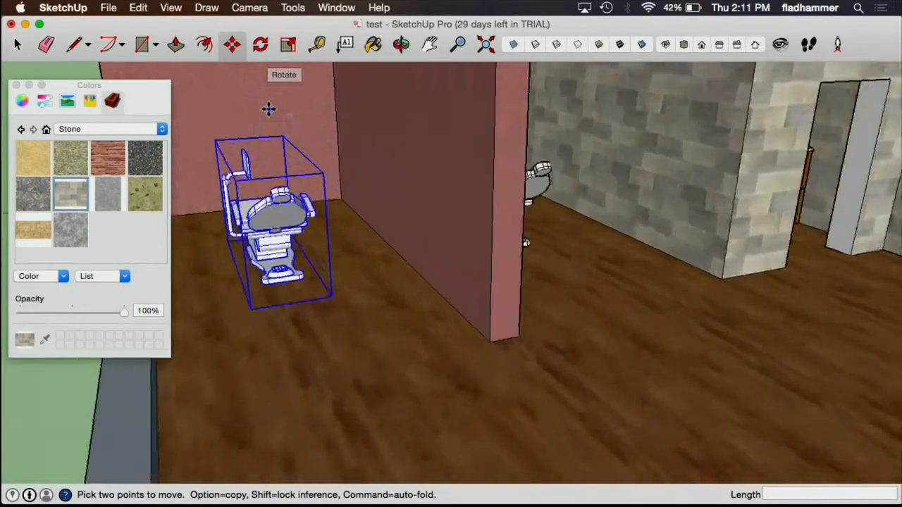
scroll(269, 109, up, 2)
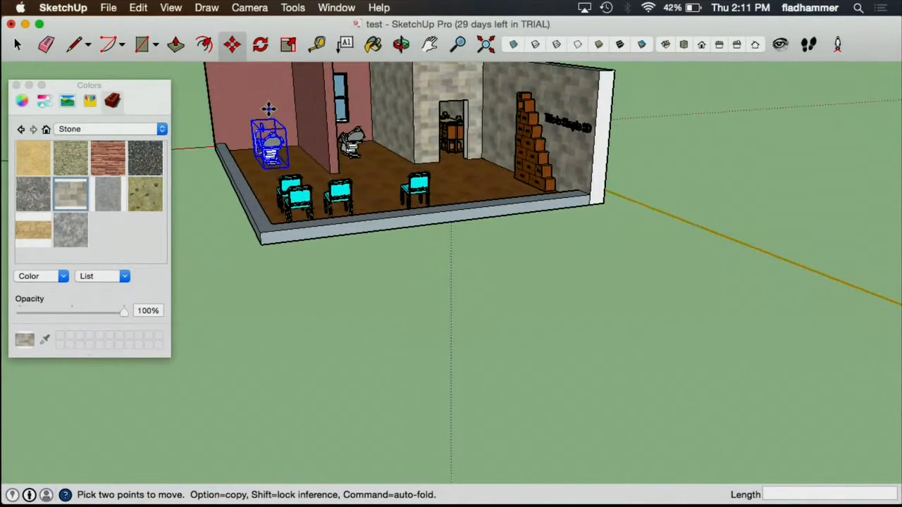
click(429, 44)
drag(415, 157, 451, 295)
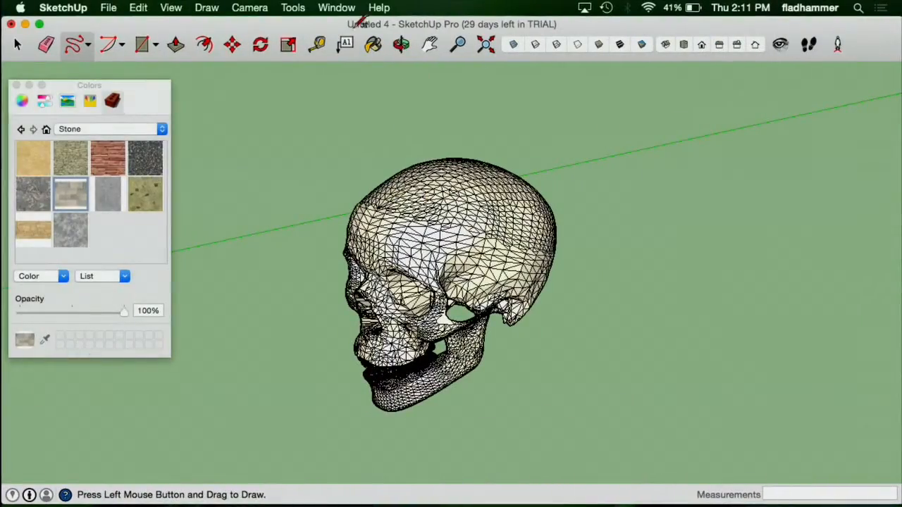
Step: Show the skull as an X-ray wireframe and orbit it toward the camera
scroll(465, 332, up, 10)
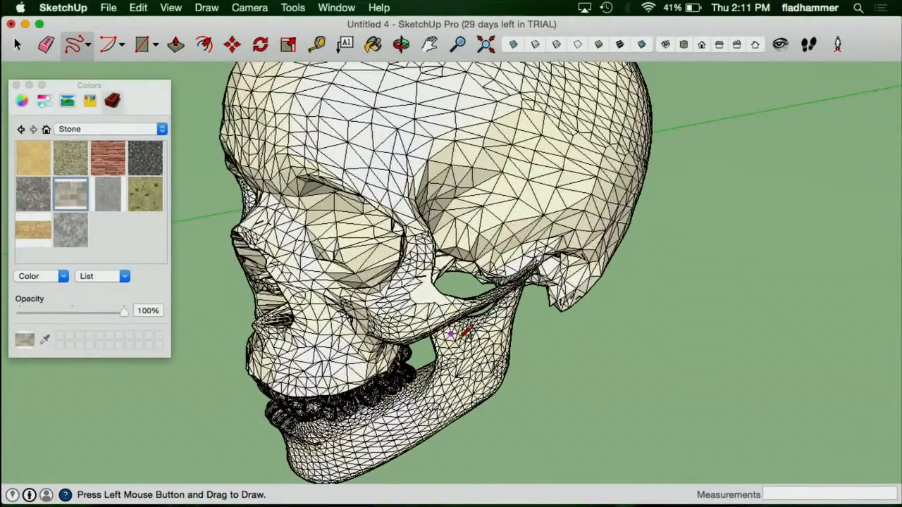
scroll(464, 332, down, 10)
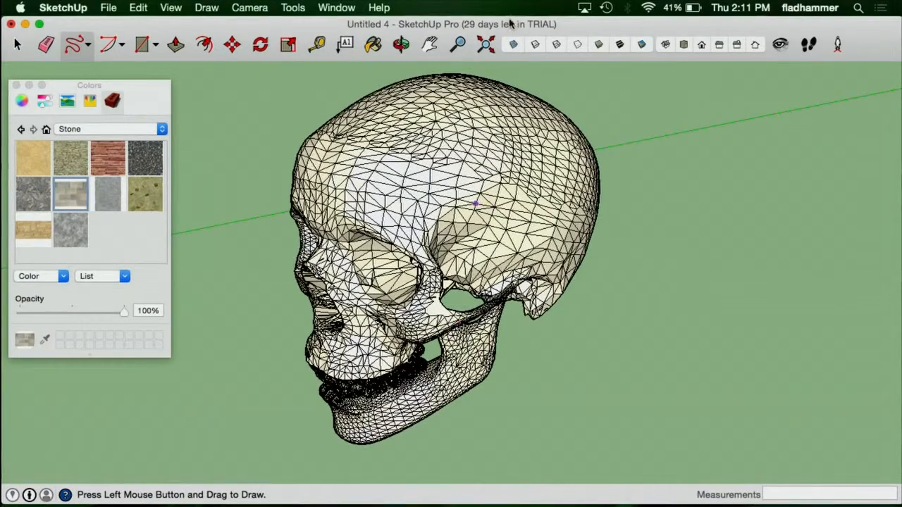
click(539, 49)
click(556, 45)
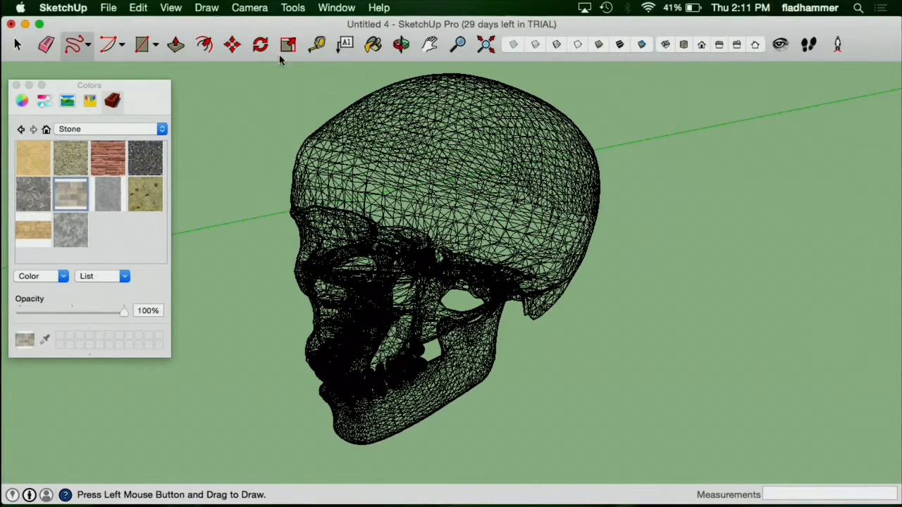
click(400, 44)
drag(346, 204, 789, 176)
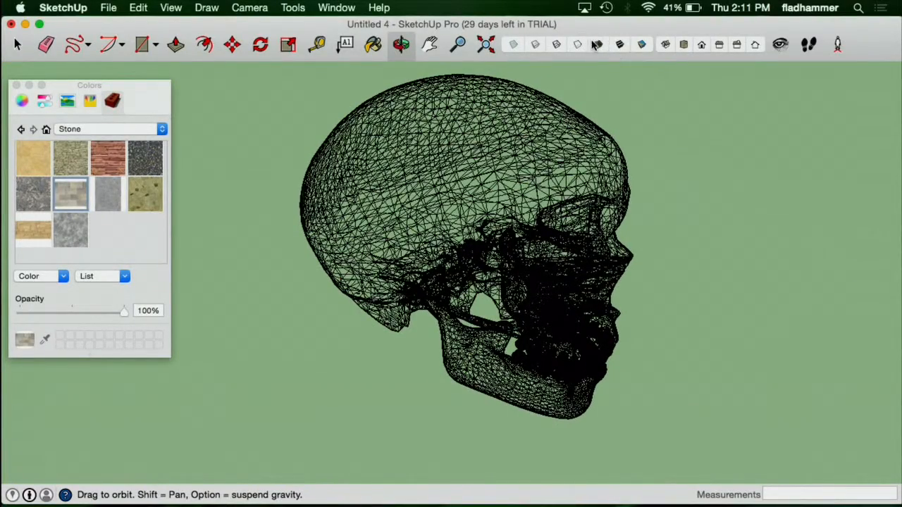
Step: Return the skull to shaded faces and check isometric, top, front, side and back views
click(596, 45)
drag(585, 220, 517, 239)
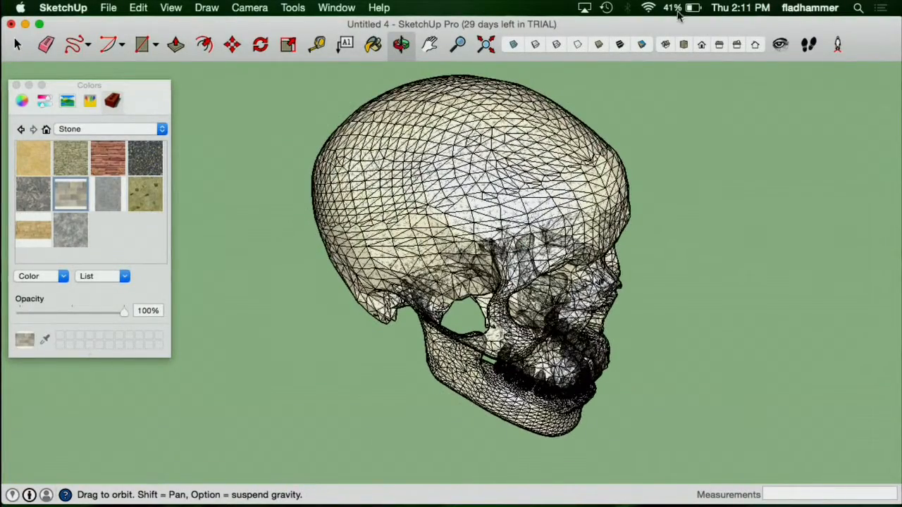
click(665, 44)
click(684, 44)
click(702, 45)
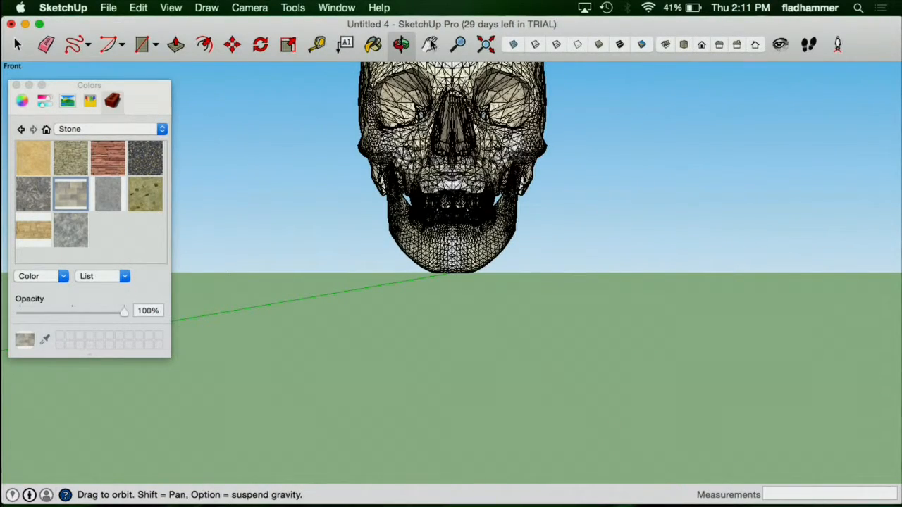
click(430, 44)
drag(452, 151, 461, 282)
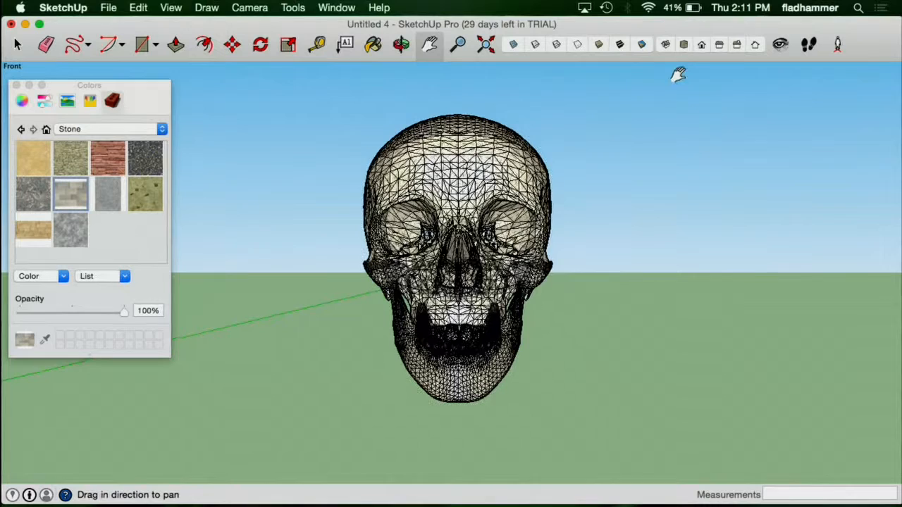
click(717, 47)
click(751, 43)
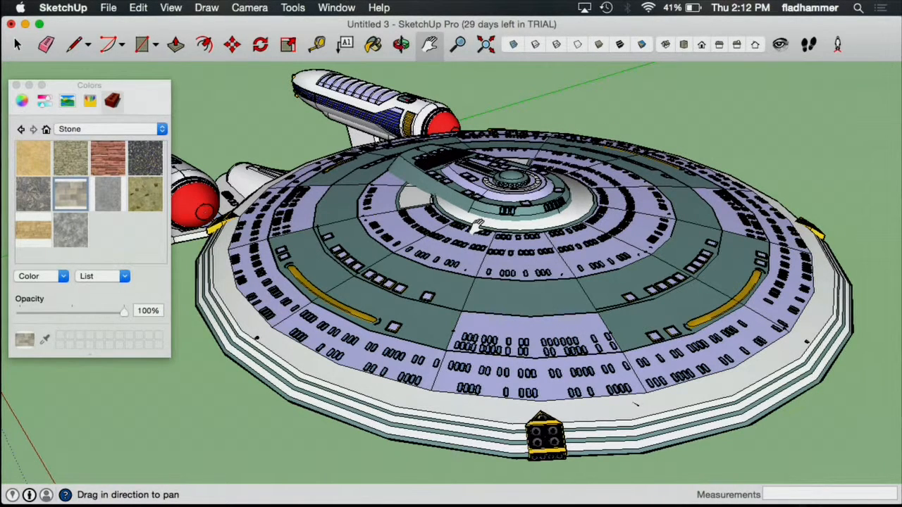
Step: Orbit beneath the starship's saucer, close the Colors panel and zoom in
click(401, 43)
drag(483, 283, 108, 127)
click(17, 84)
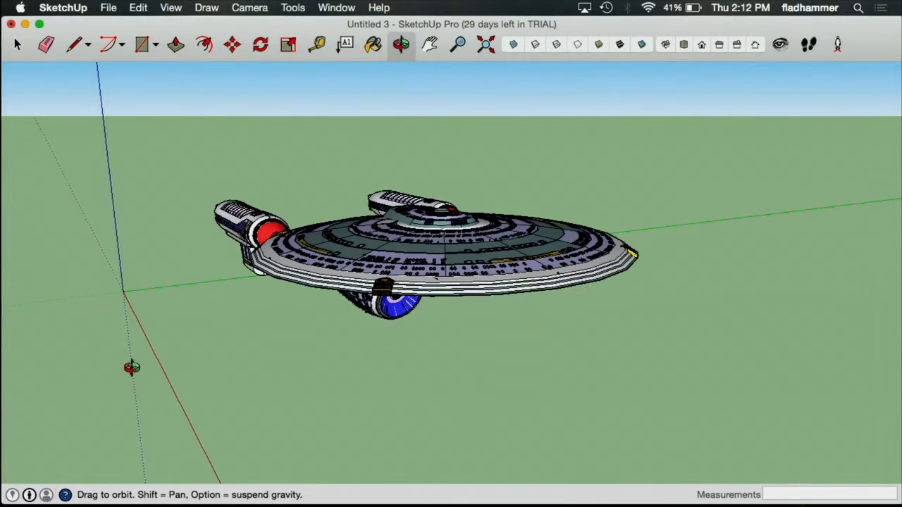
scroll(108, 293, up, 3)
scroll(107, 293, up, 10)
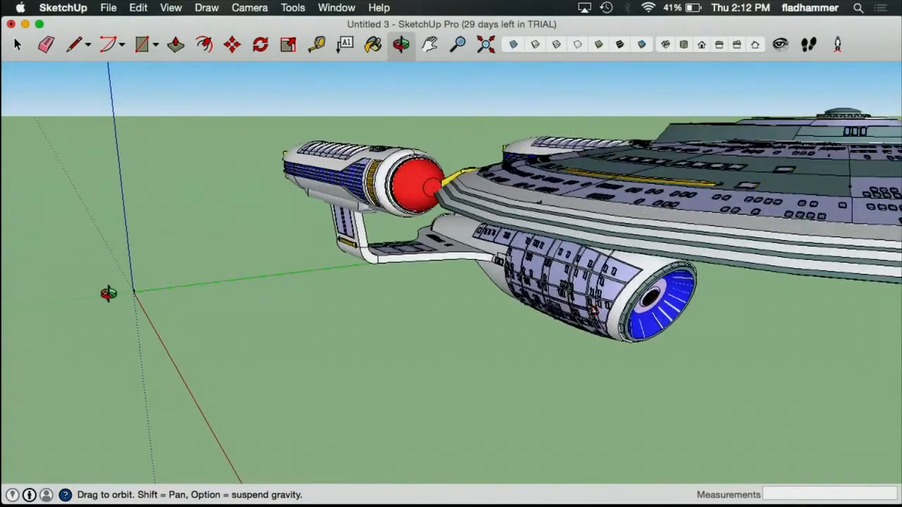
scroll(108, 293, up, 3)
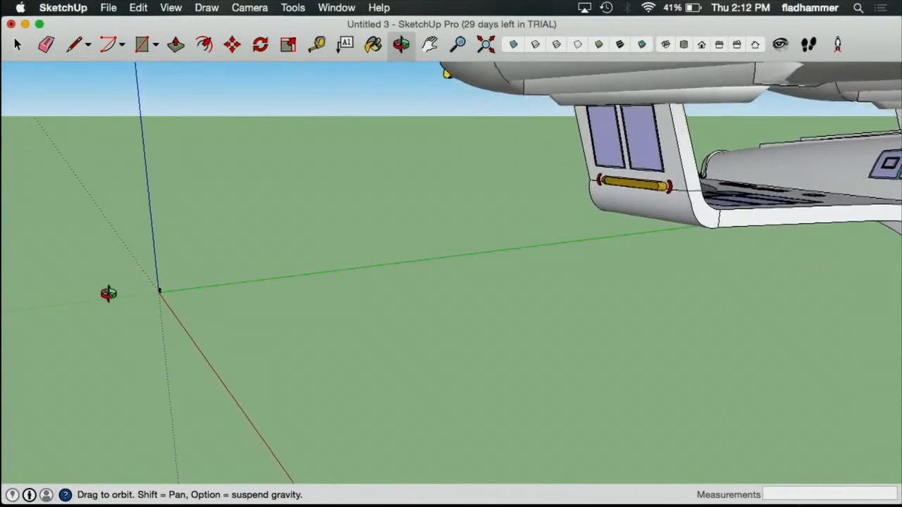
Step: Select the item at the axis origin and pan to centre the origin in view
click(429, 45)
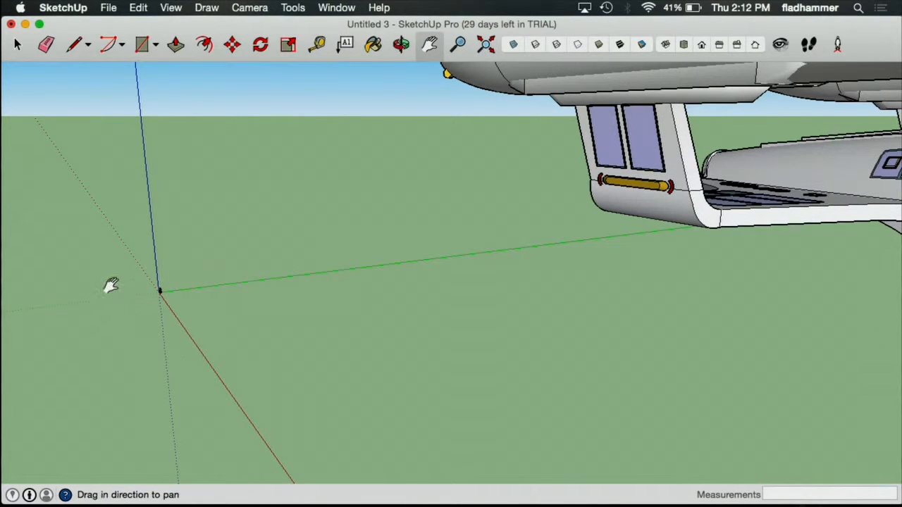
click(15, 44)
drag(129, 286, 165, 291)
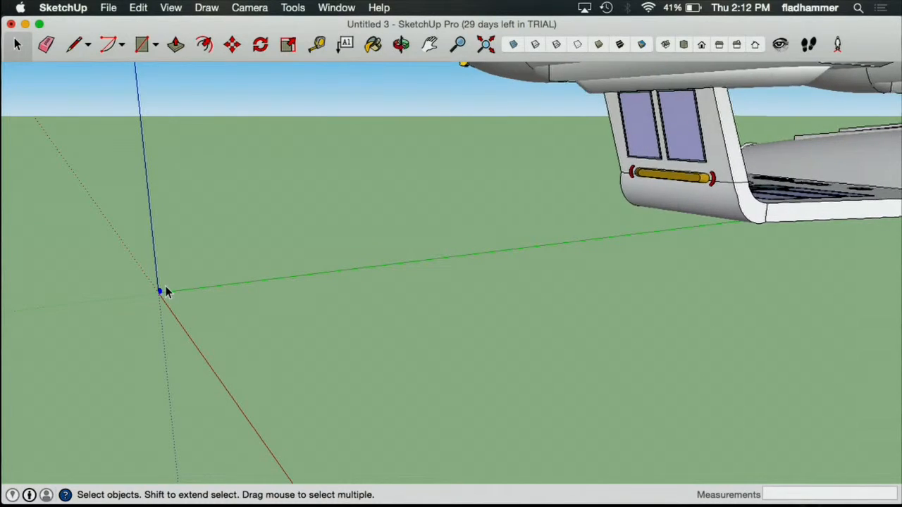
key(p)
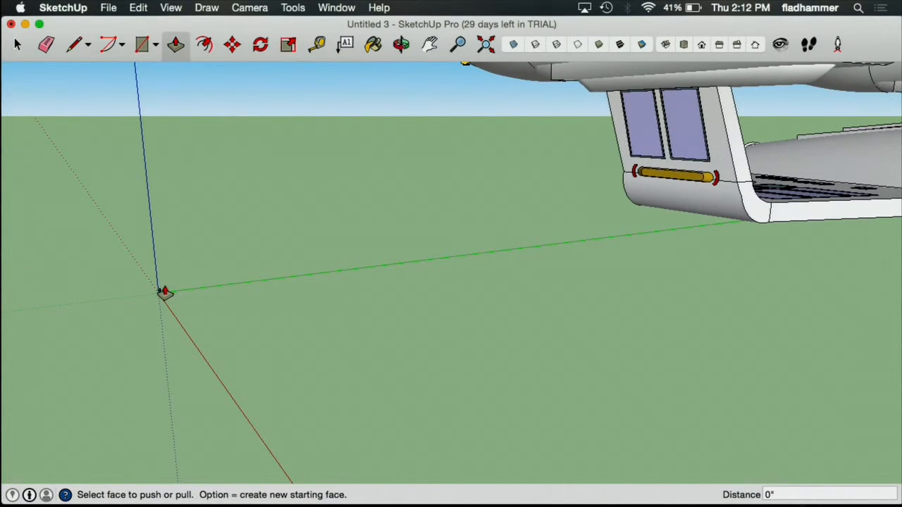
click(18, 51)
scroll(725, 131, down, 5)
scroll(725, 132, up, 8)
scroll(725, 132, down, 4)
click(429, 44)
drag(331, 251, 544, 279)
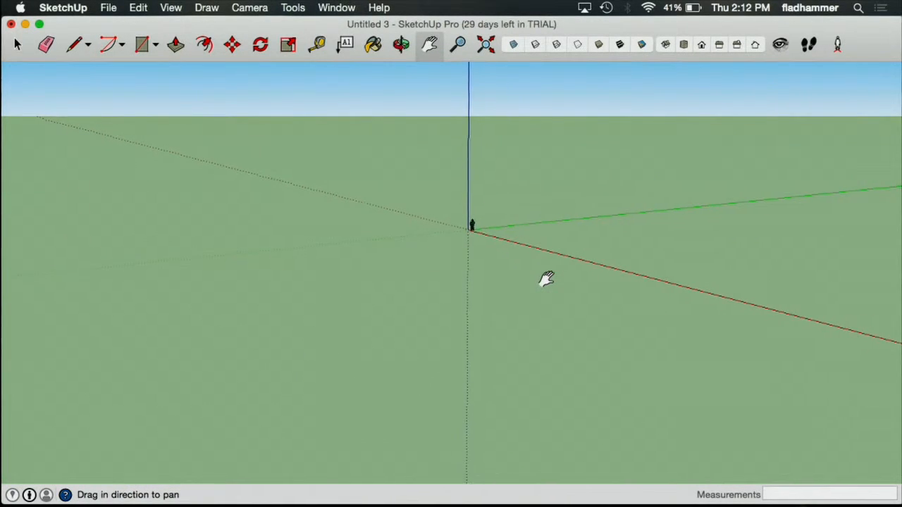